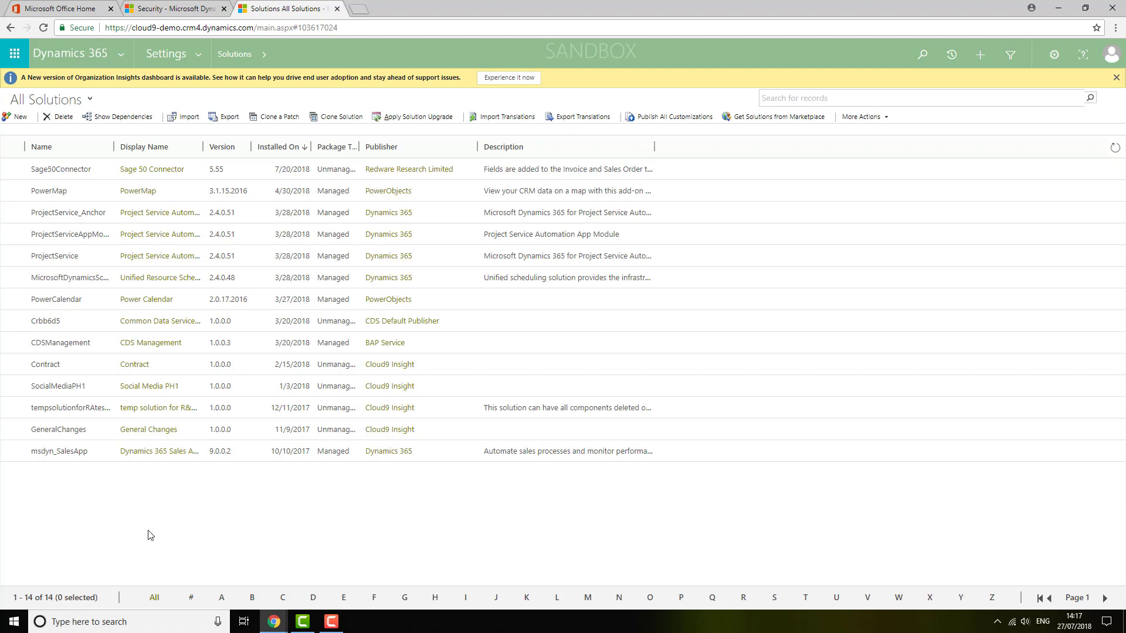
Open the Field Security Profiles list from the Security area of the system settings
click(188, 8)
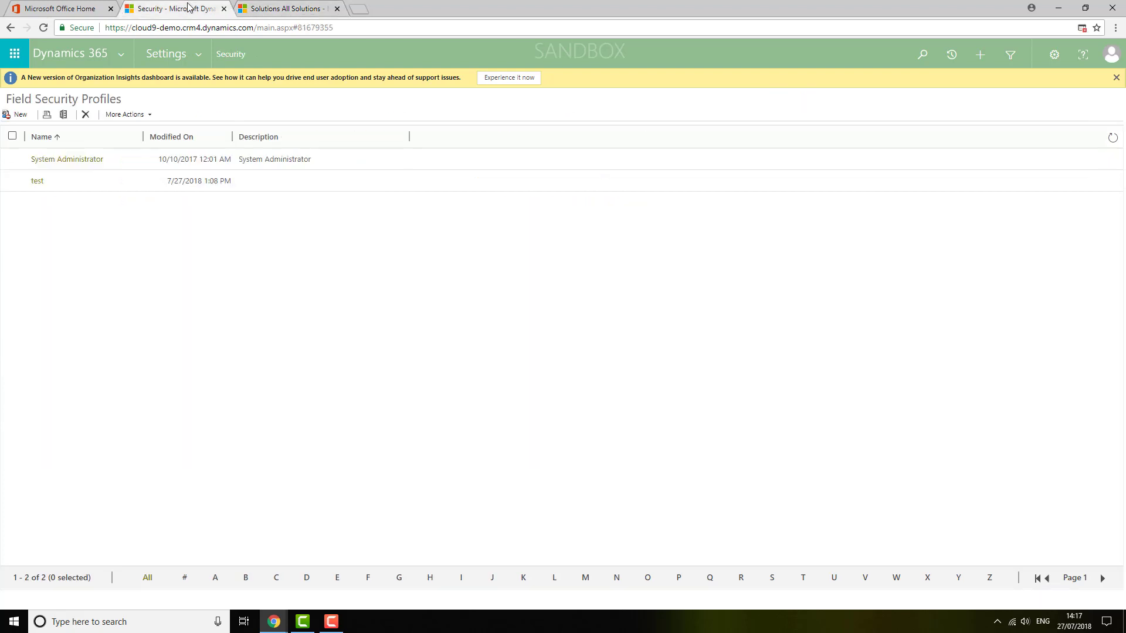
click(196, 58)
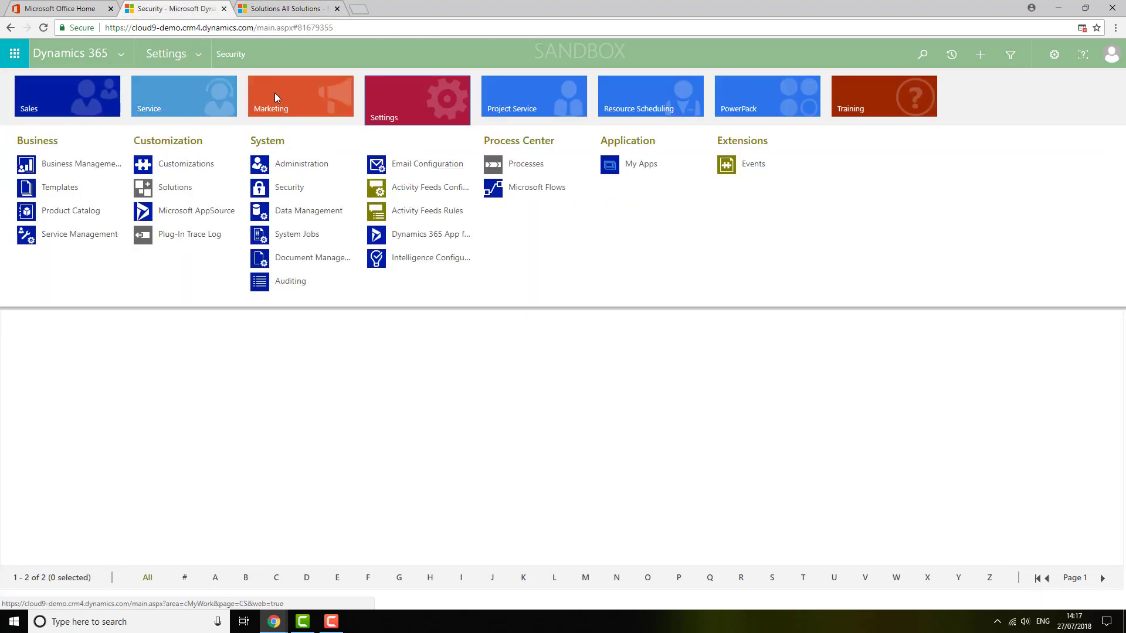
click(424, 98)
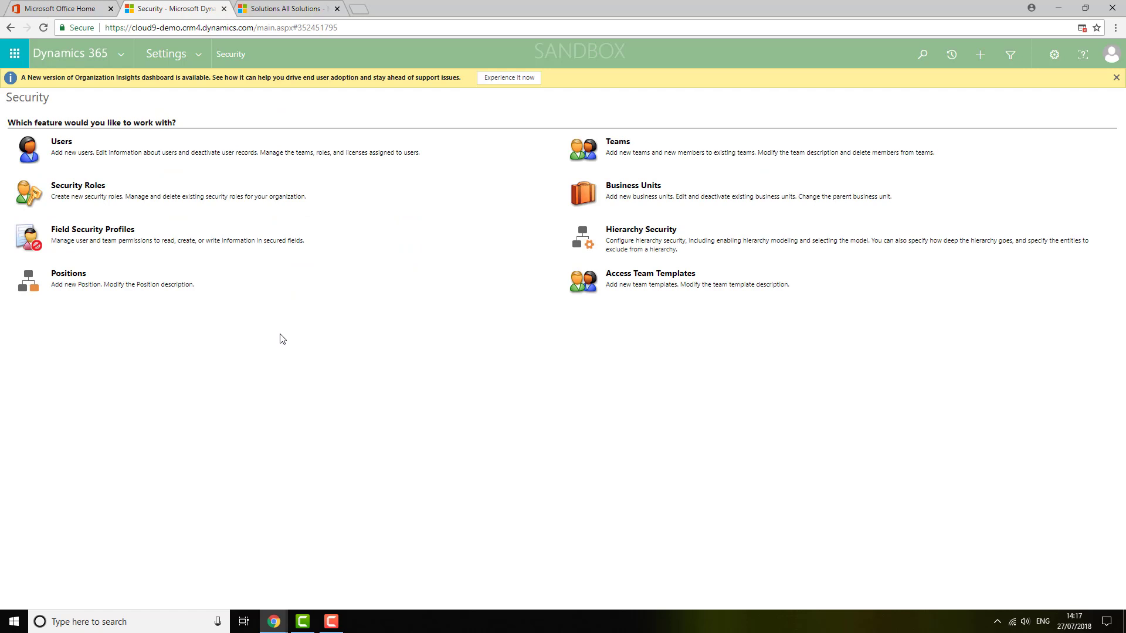
click(92, 234)
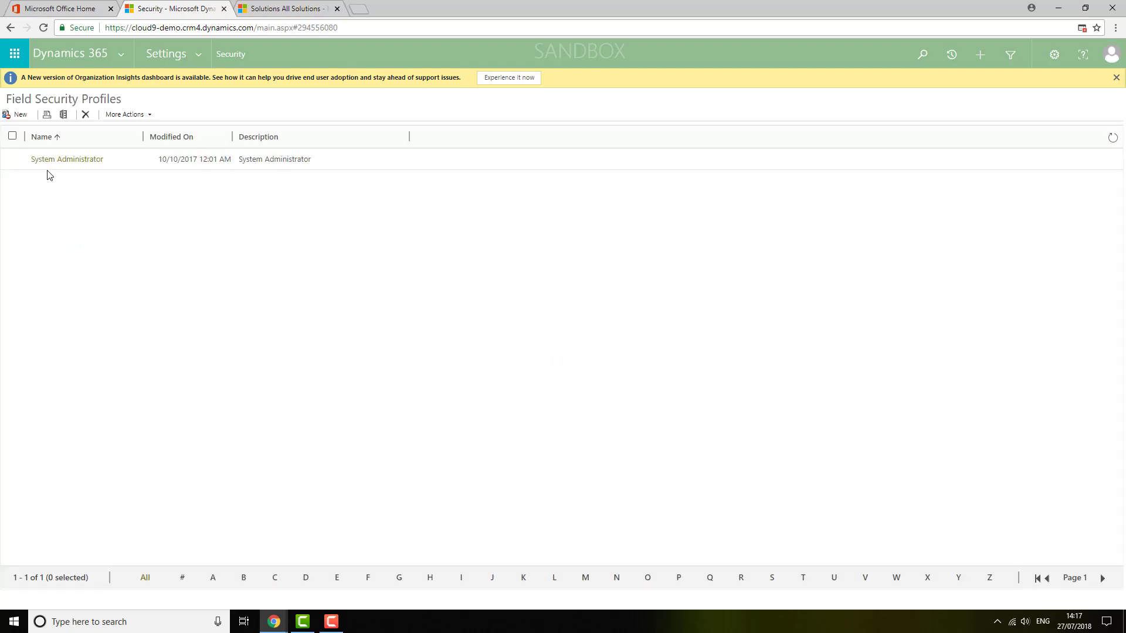
Create a new field security profile named Testing and save it without closing its window
click(21, 115)
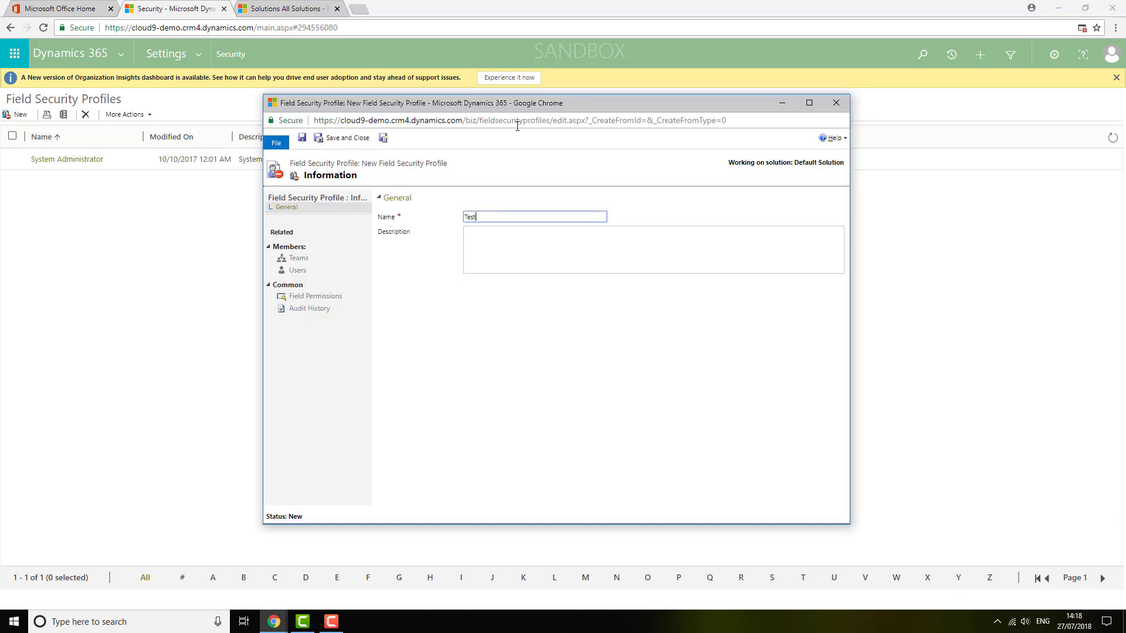
click(485, 341)
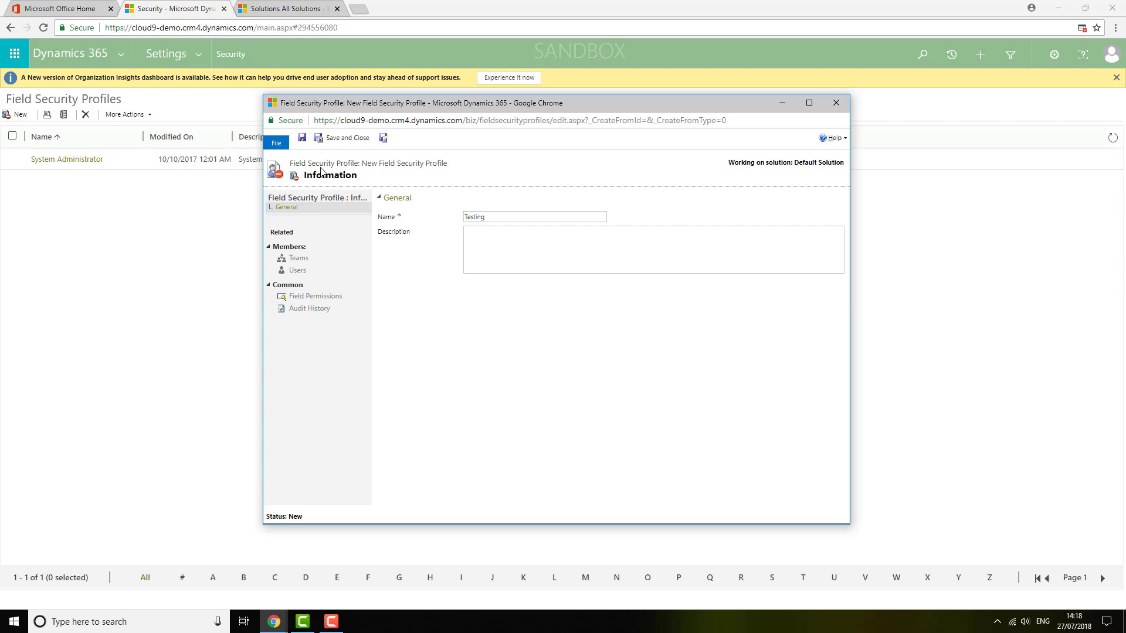
click(302, 139)
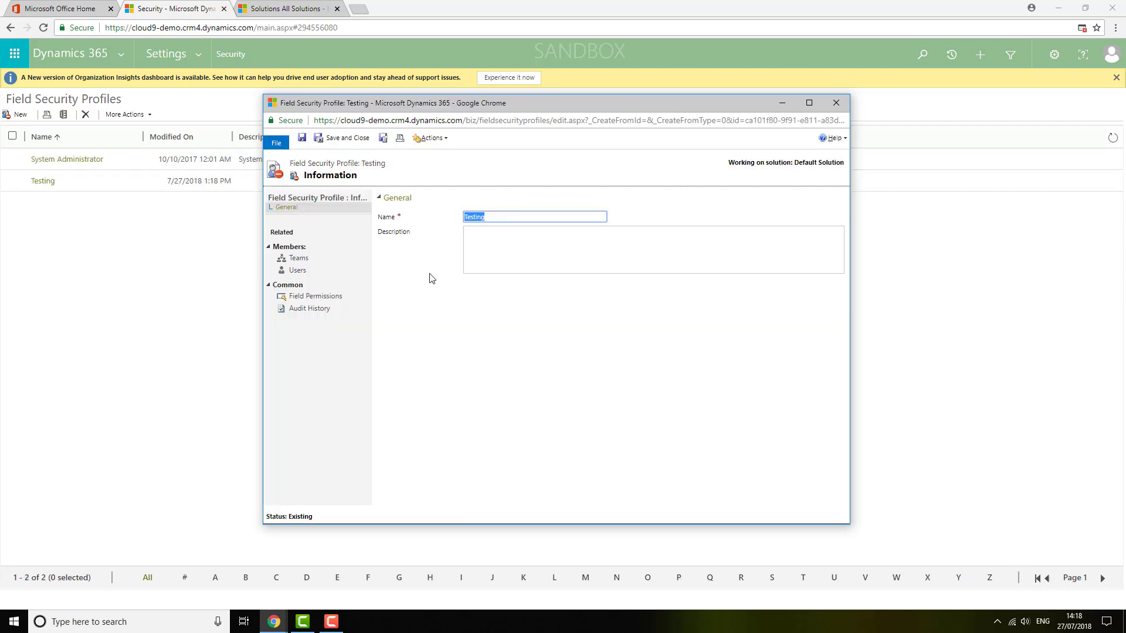
Look up the required user by name and add them as a member of the Testing profile
click(293, 248)
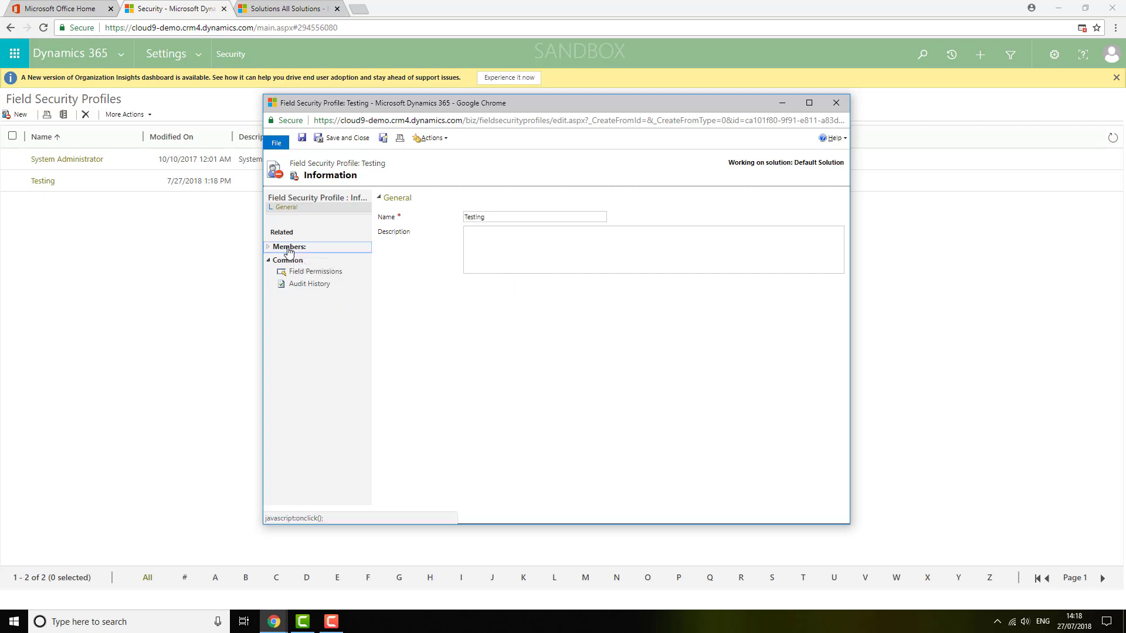
click(294, 248)
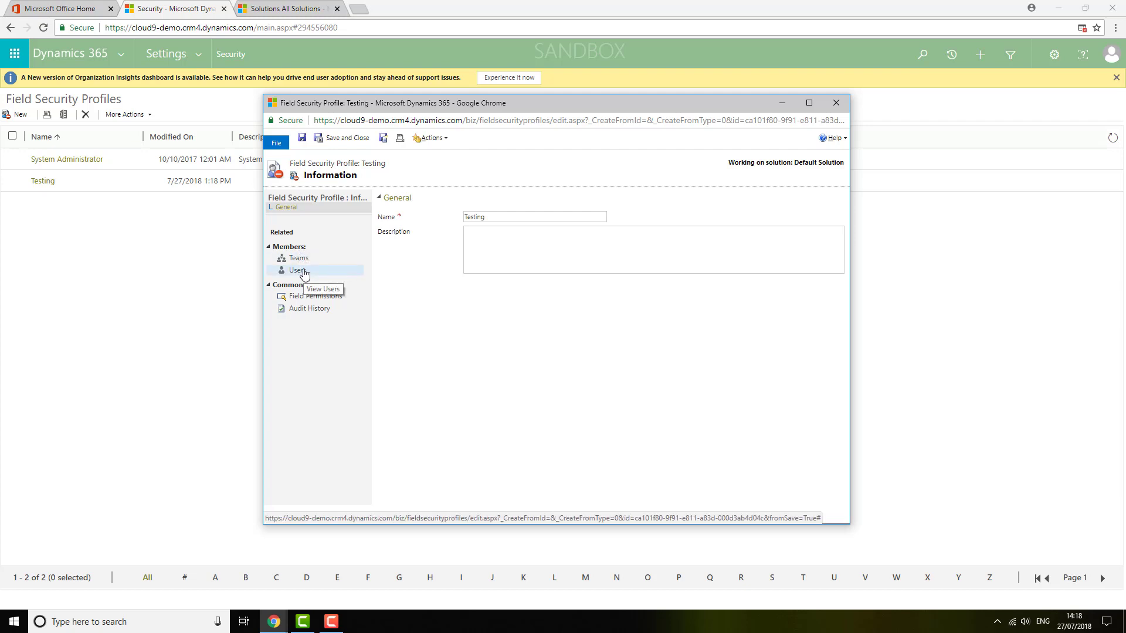
click(302, 271)
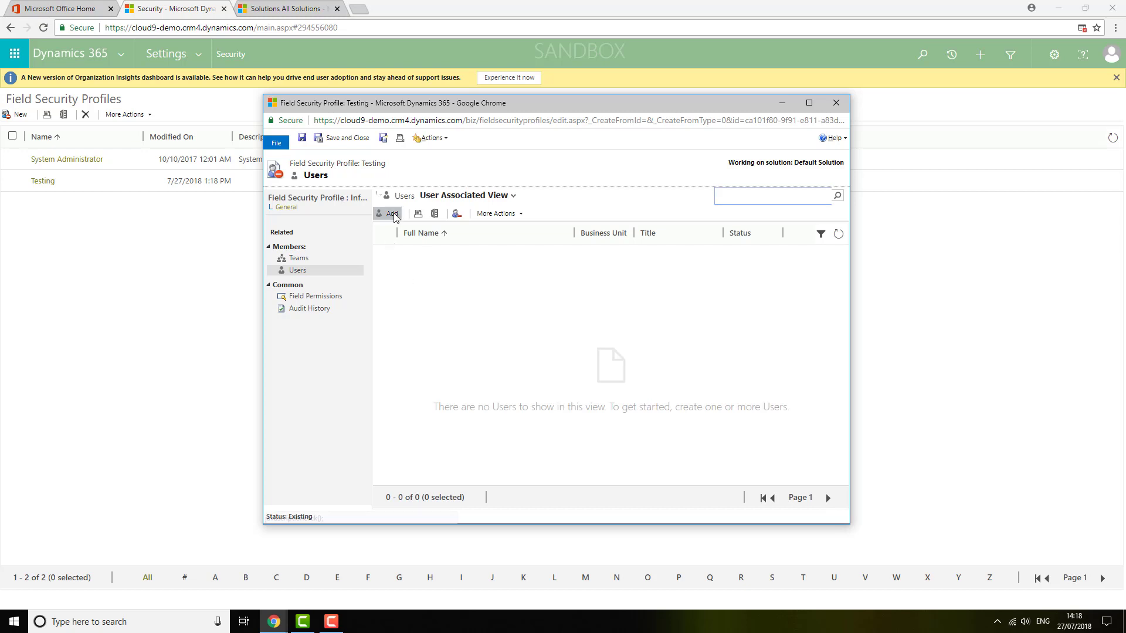
click(391, 214)
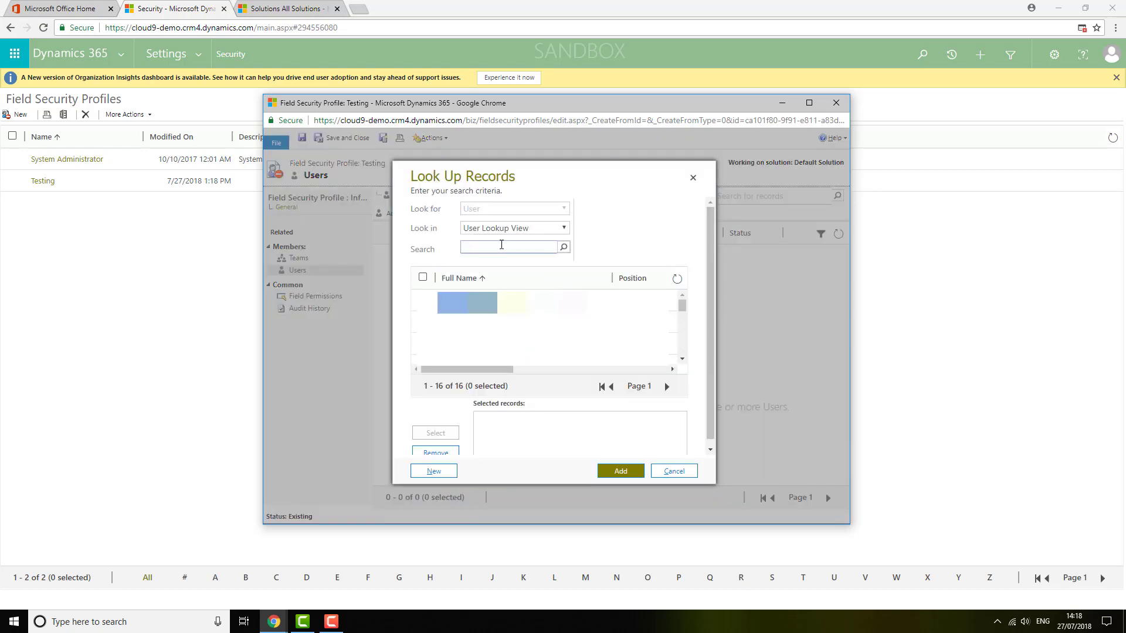
text(eth)
key(Return)
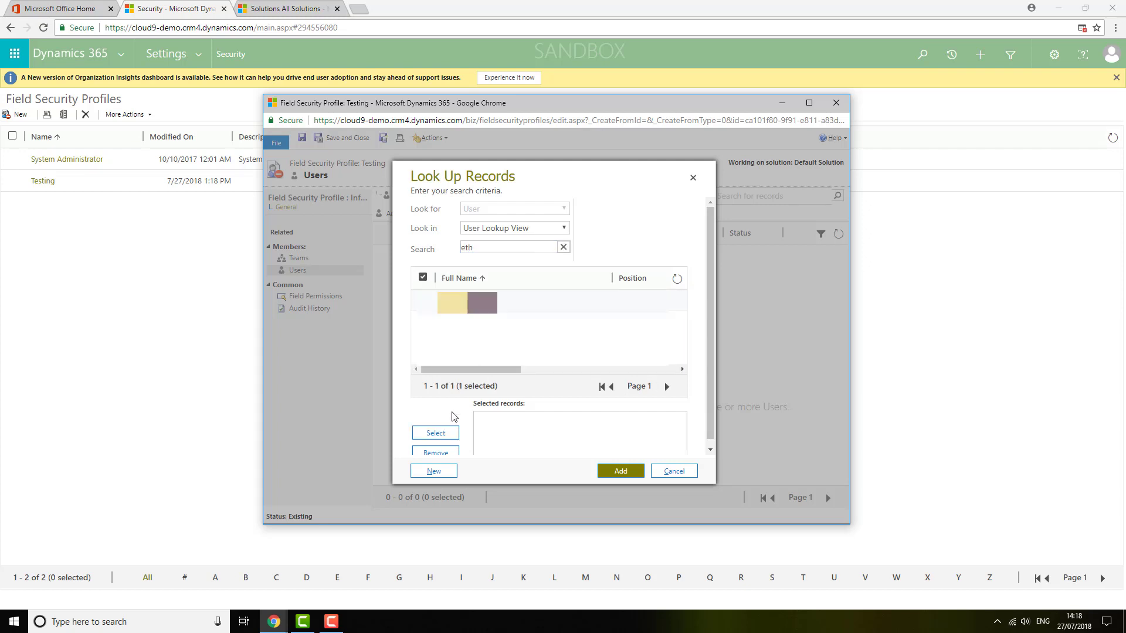
click(442, 435)
click(621, 471)
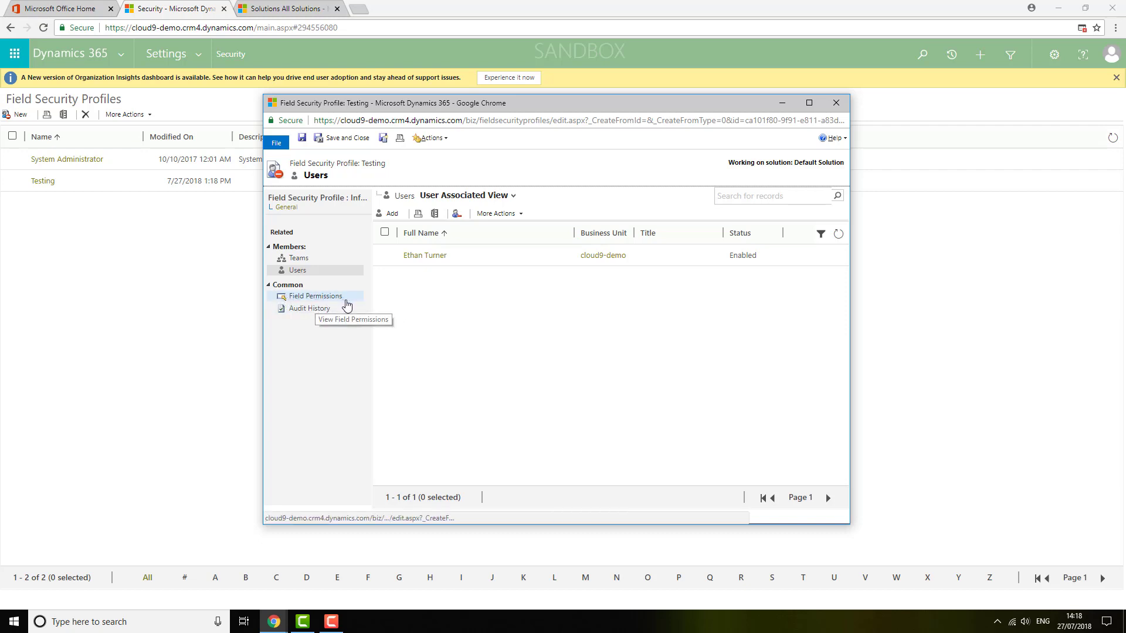
Set Allow Read to Yes for the Accounts Open Deals field in the Testing profile's field permissions
click(342, 299)
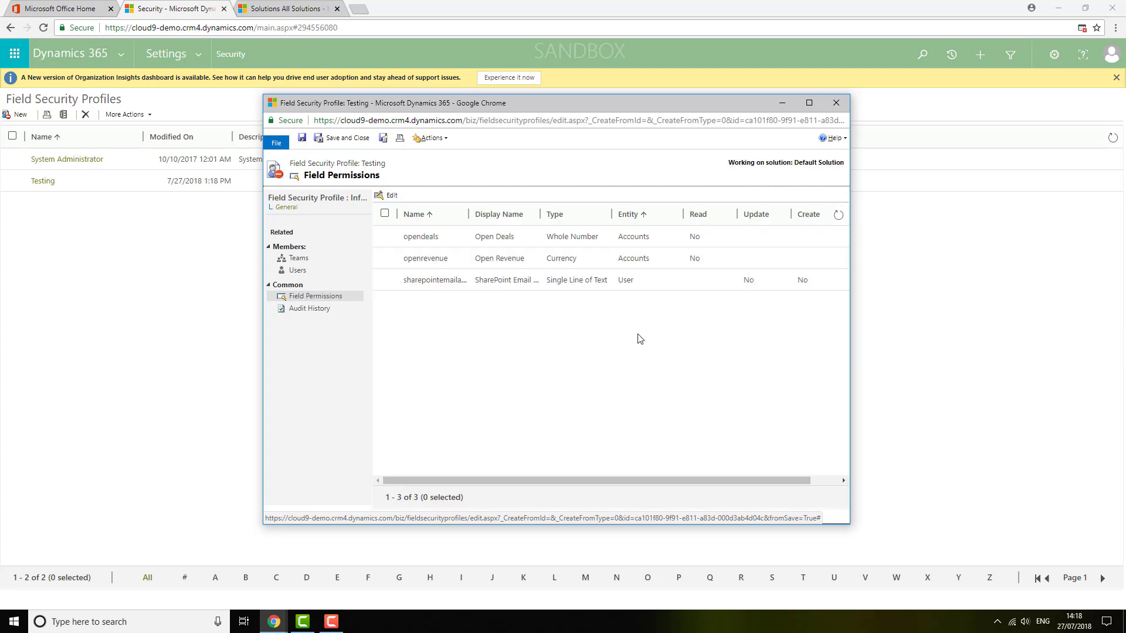
drag(534, 104, 466, 121)
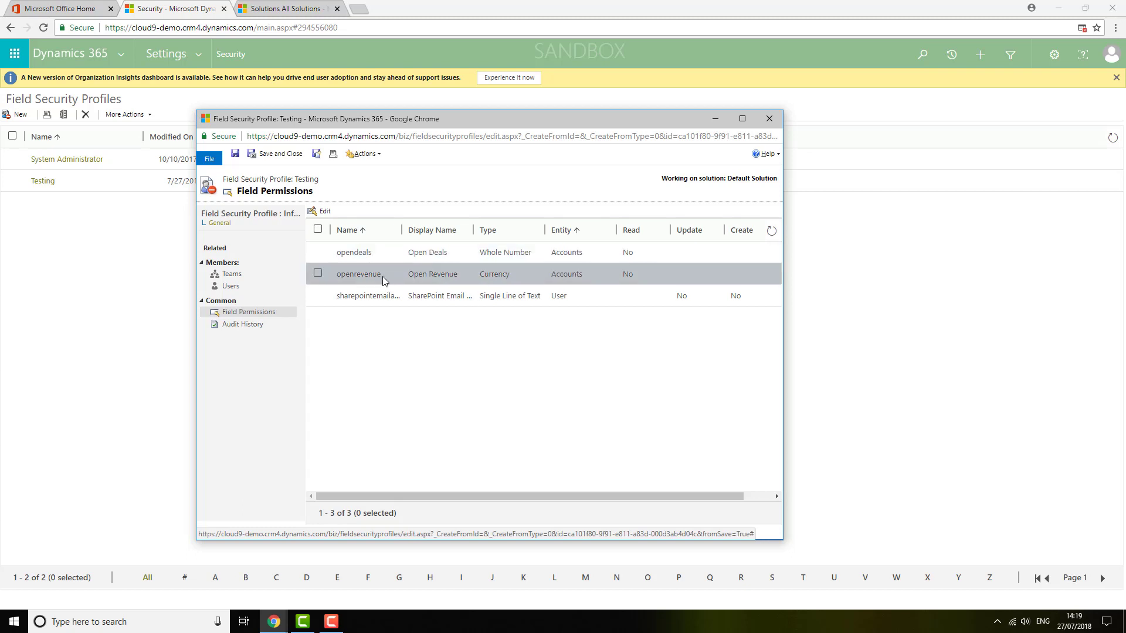
click(323, 252)
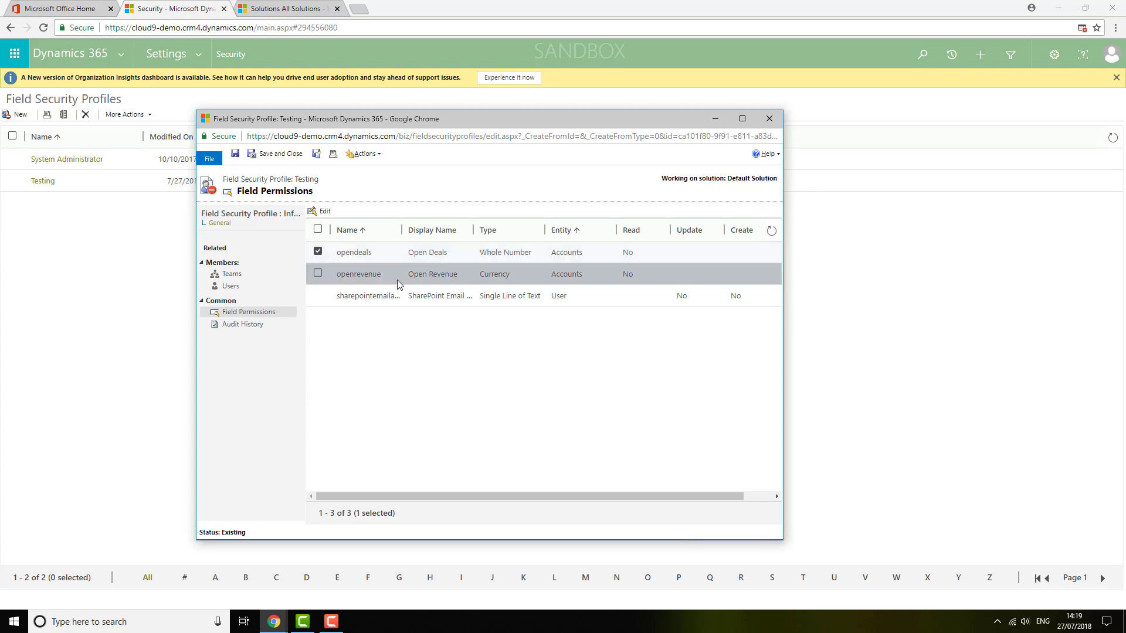
click(322, 213)
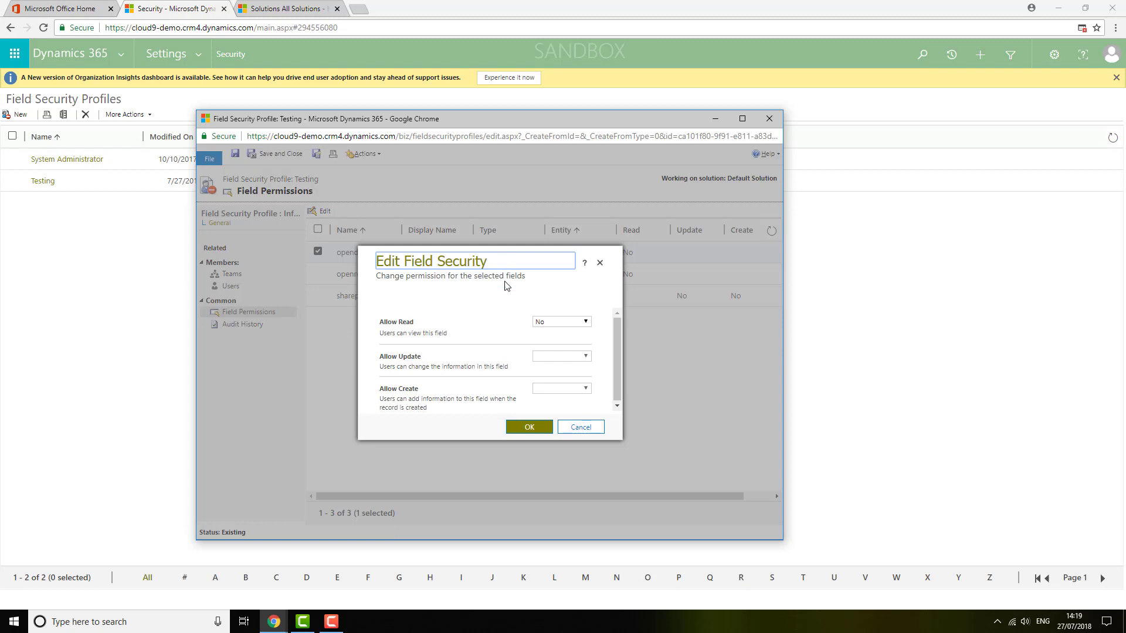
drag(616, 335, 615, 353)
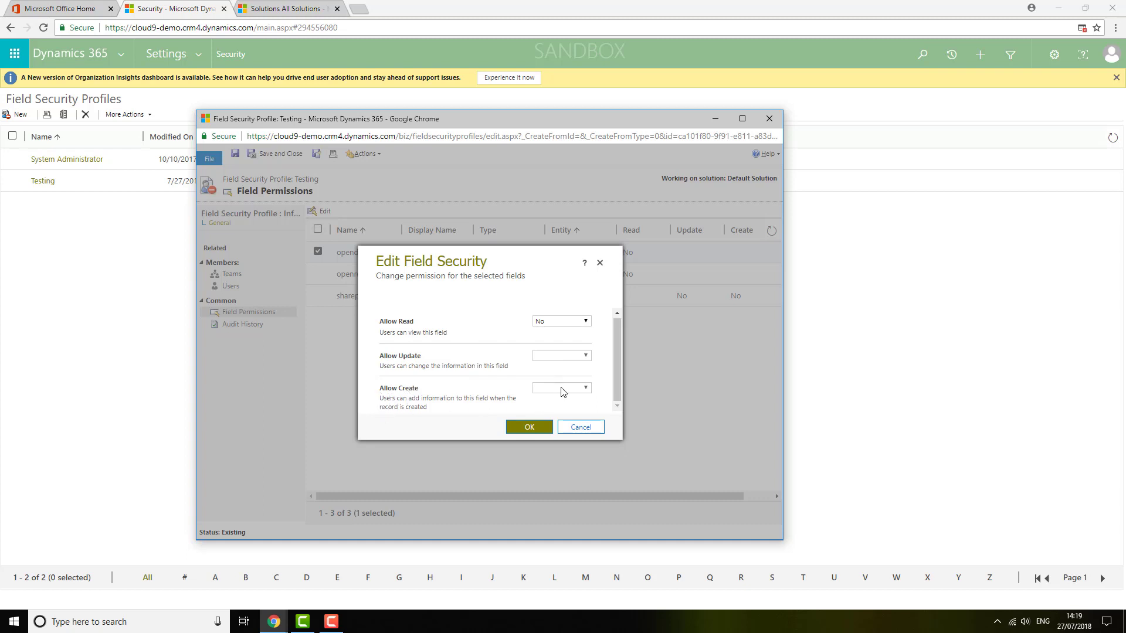
click(577, 324)
click(550, 333)
click(536, 428)
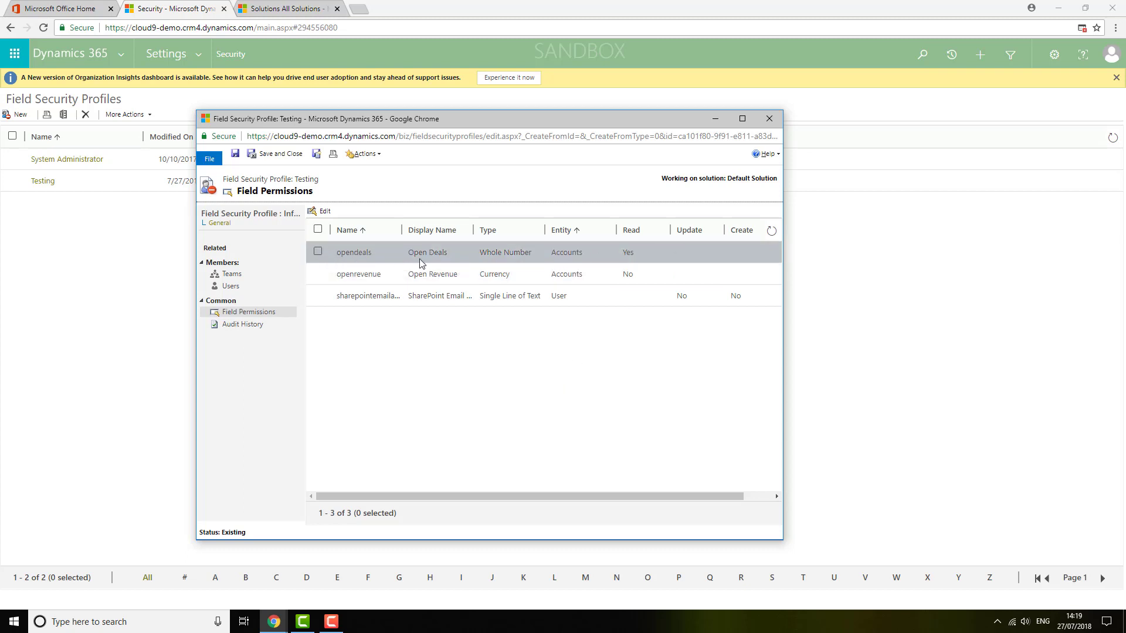
Review the Testing profile's users, teams and field permissions, and minimize the profile window
click(230, 286)
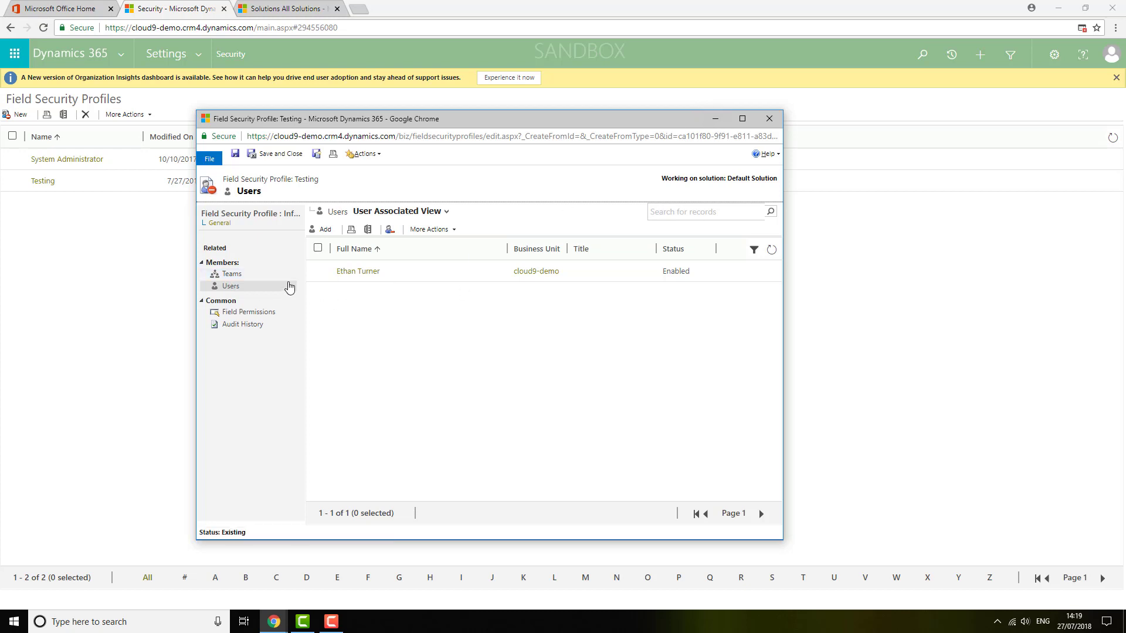
click(237, 275)
click(232, 286)
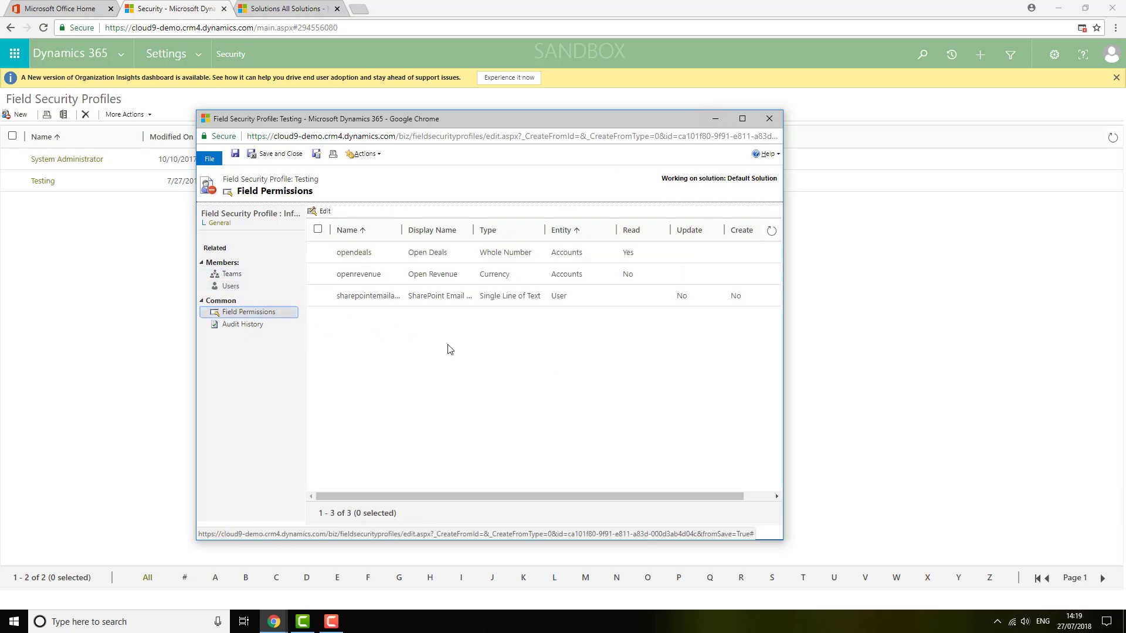
click(716, 119)
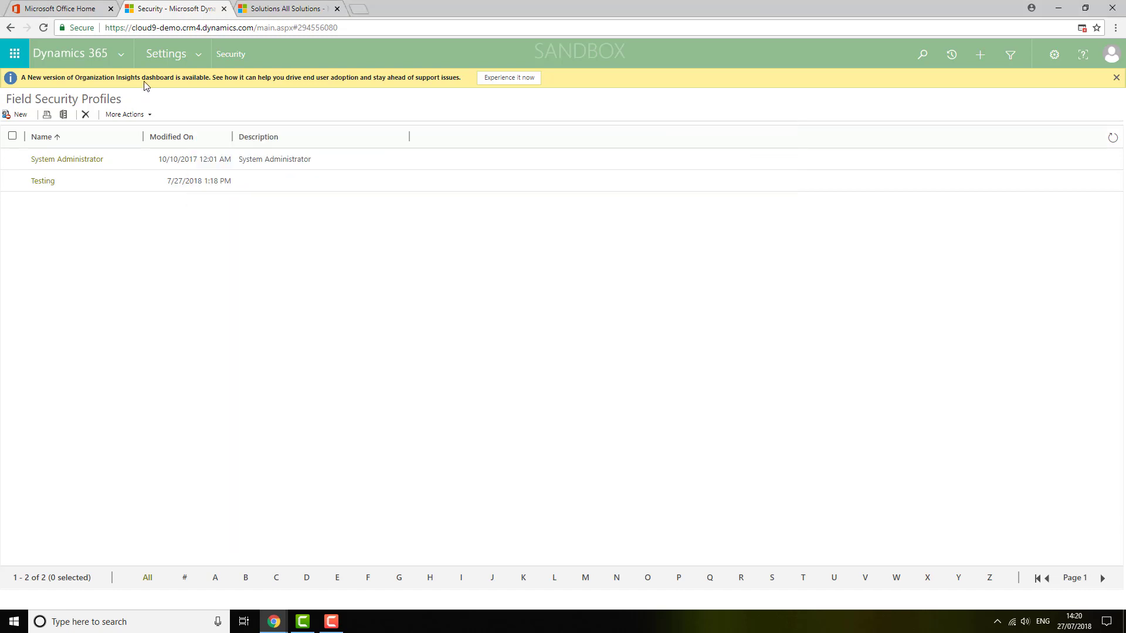
Open the Joe Bloggs Shoe Company record from the Sales accounts and highlight its Open Deals field label
click(198, 56)
click(98, 98)
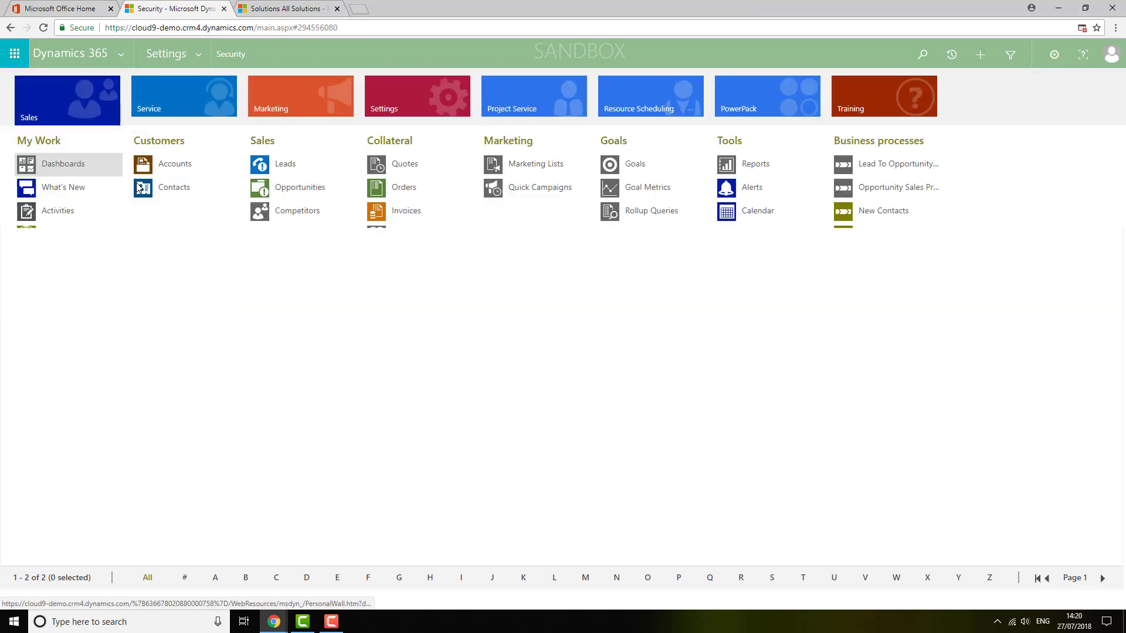
click(168, 169)
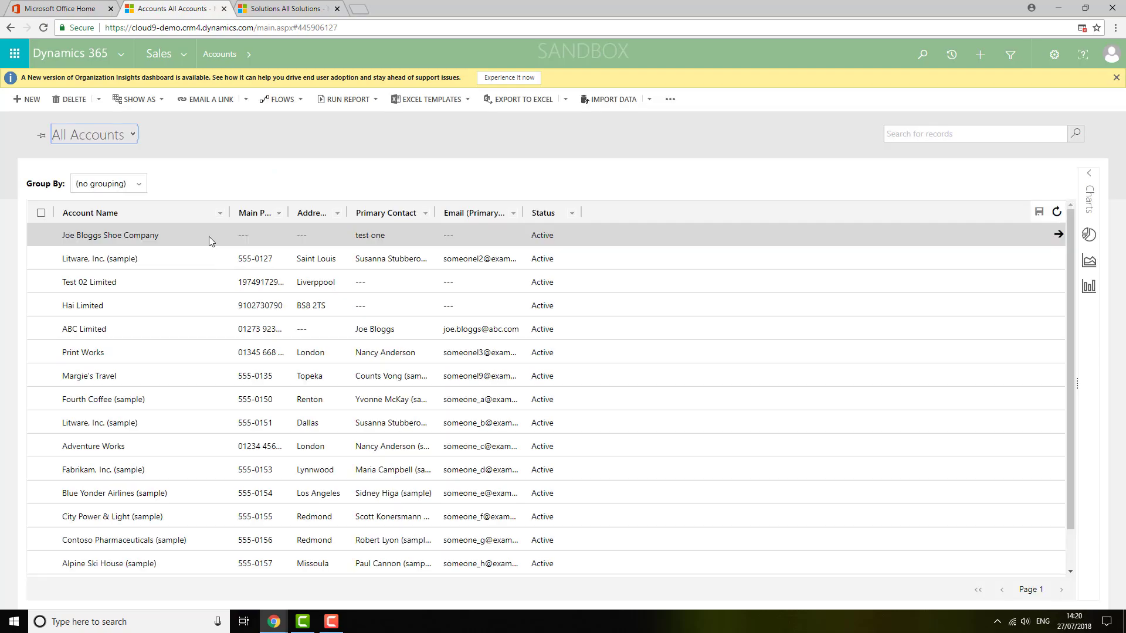
double_click(207, 237)
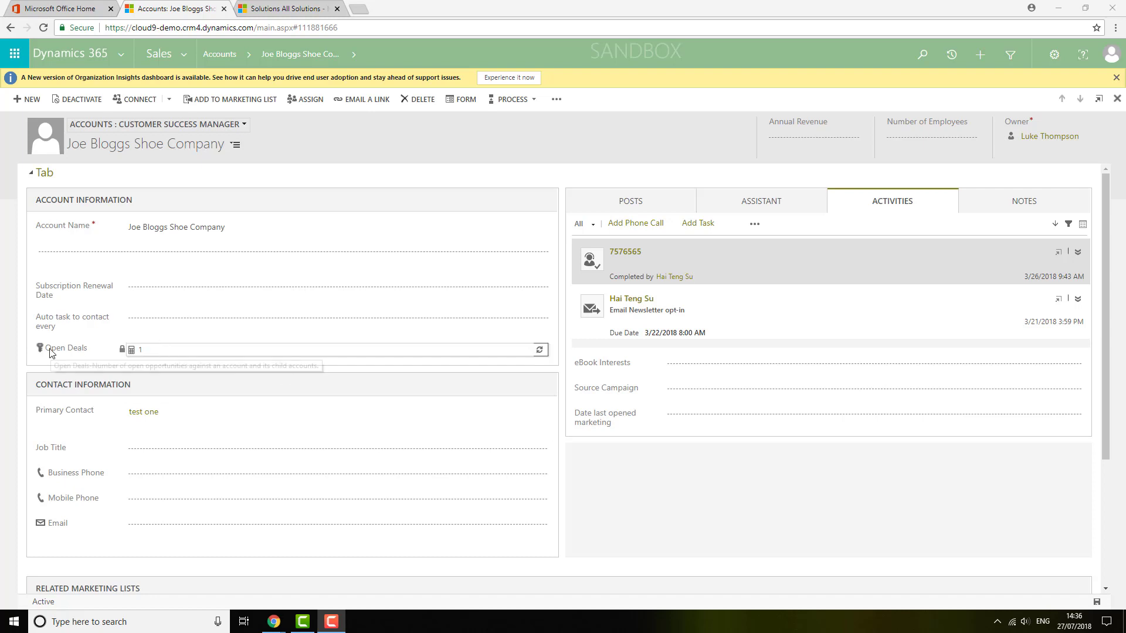
drag(47, 350, 86, 354)
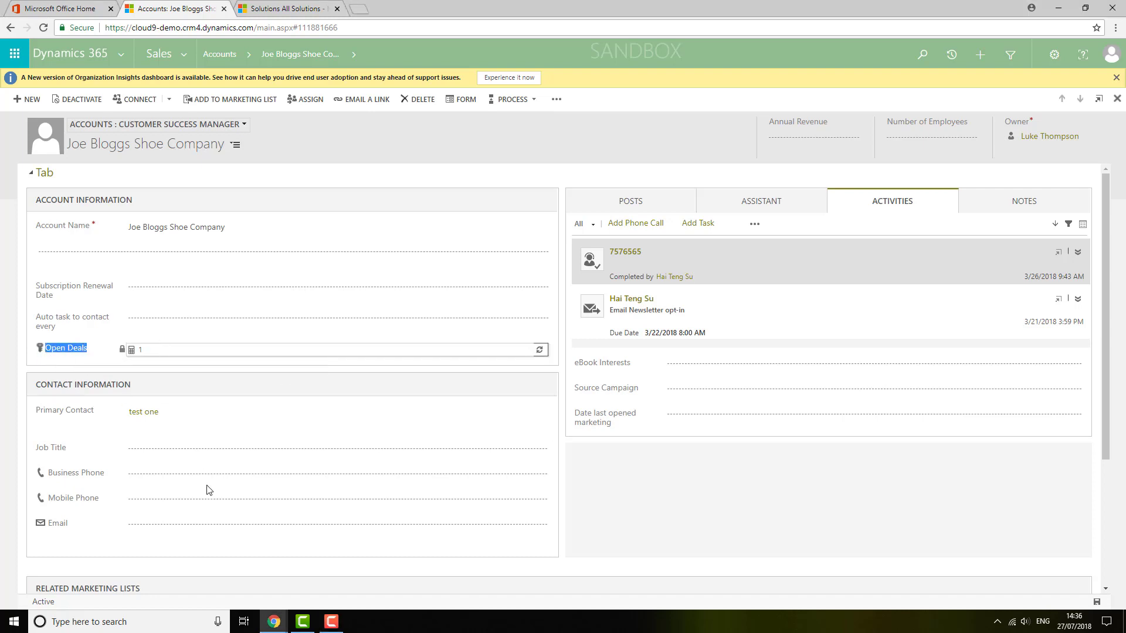
Check the Open Deals read permission in the Testing profile window and return to the account record
click(274, 621)
click(344, 568)
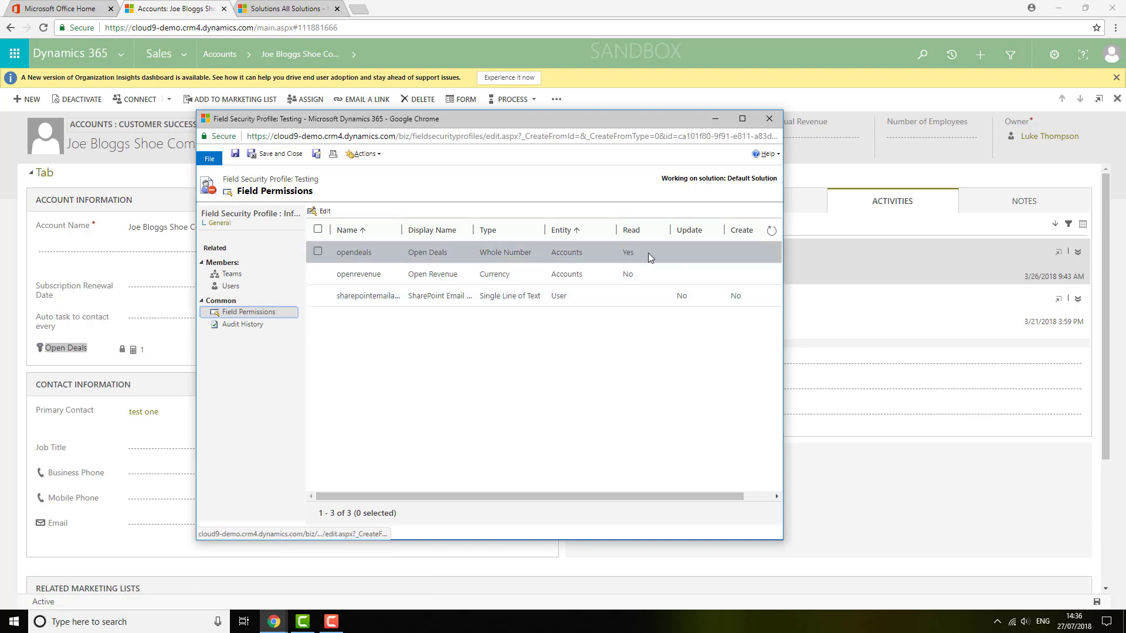
click(810, 493)
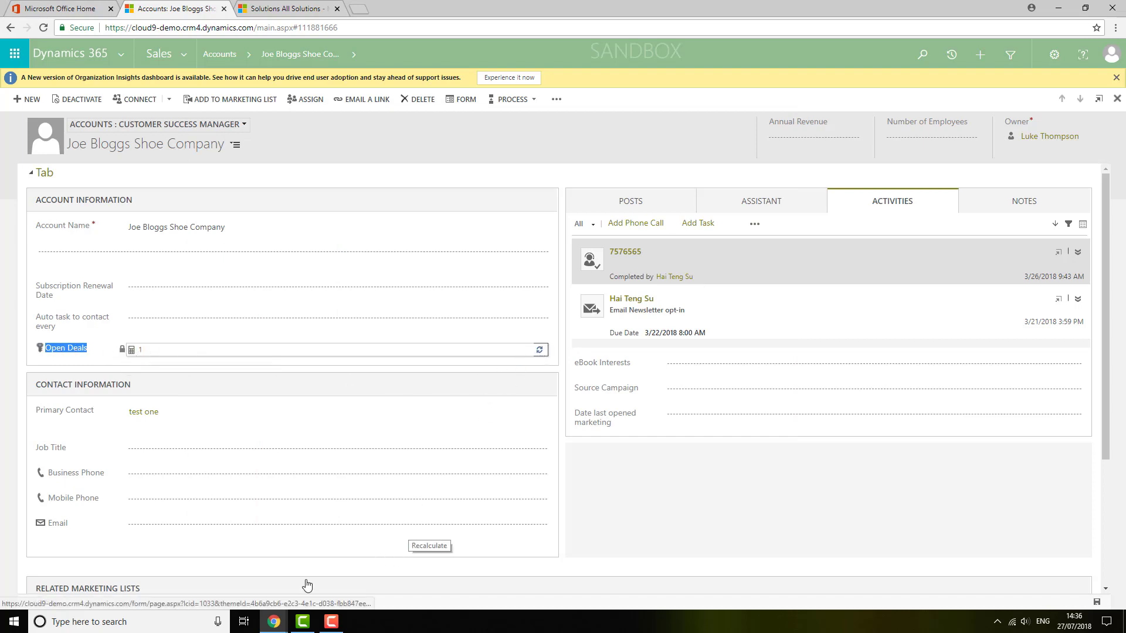
Set Allow Read to No for Open Deals in the Testing profile and reload the Joe Bloggs Shoe Company account
mouse_move(274, 622)
click(464, 566)
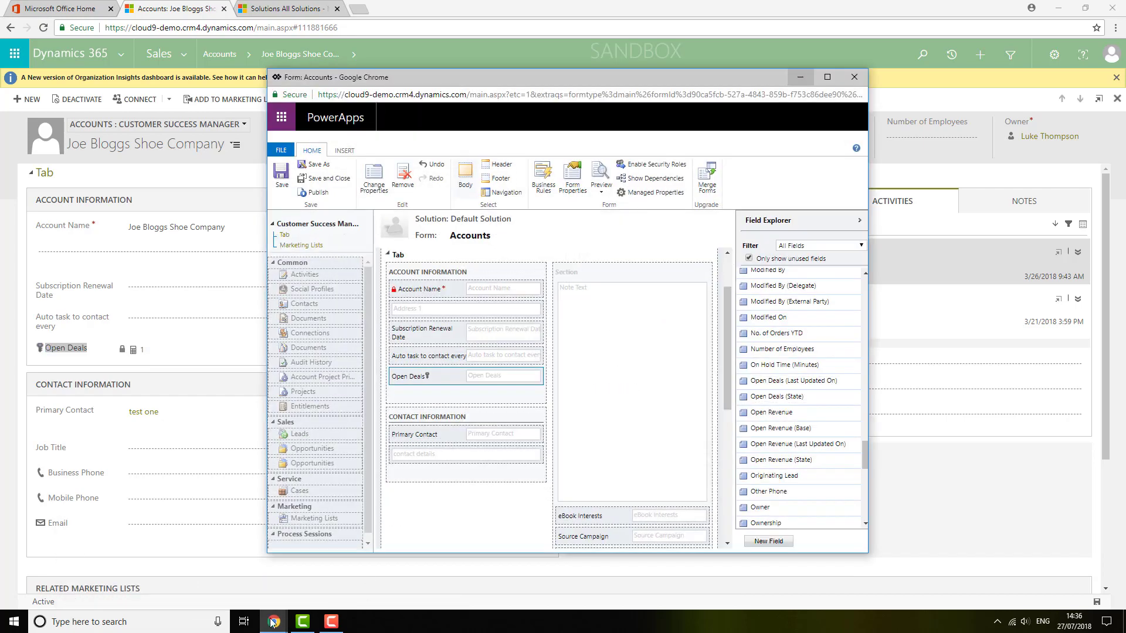
click(339, 579)
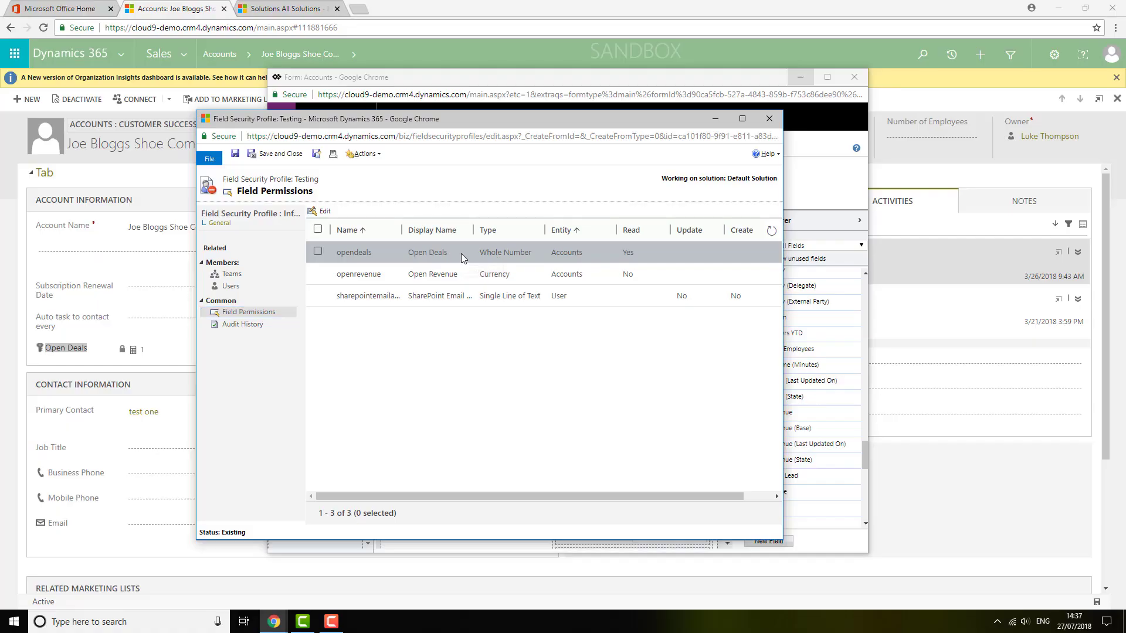
double_click(463, 258)
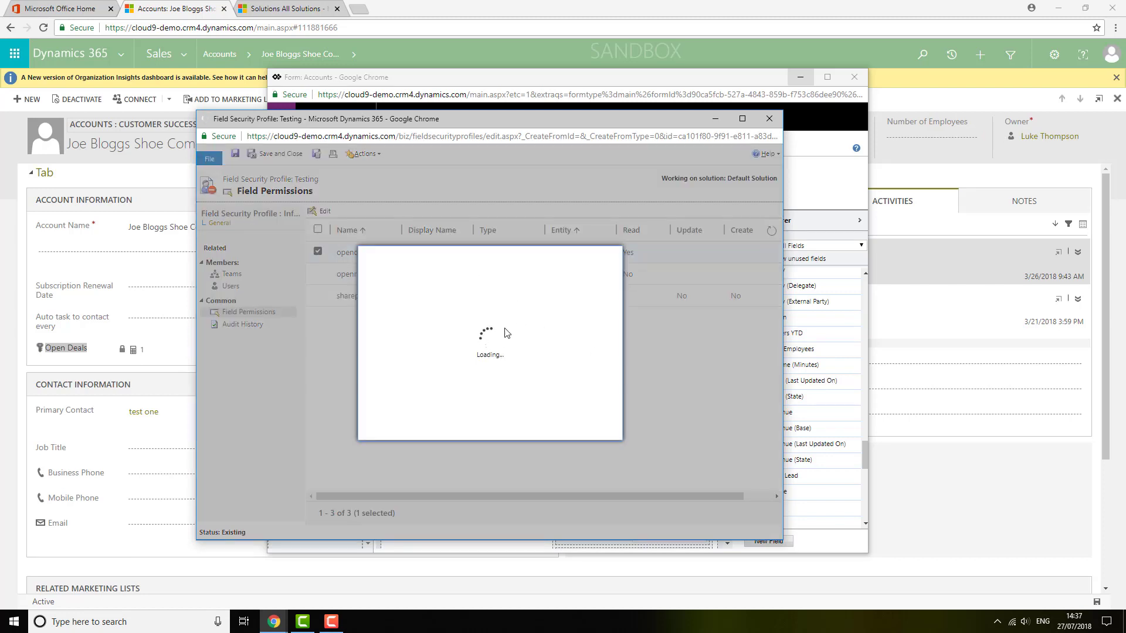
click(560, 322)
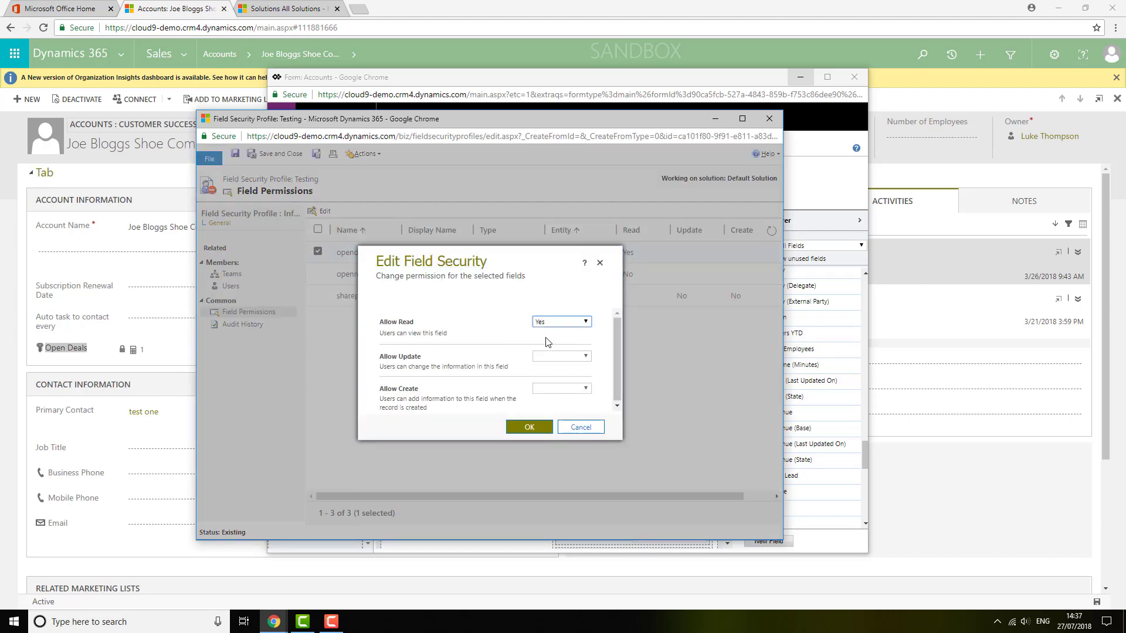
click(554, 343)
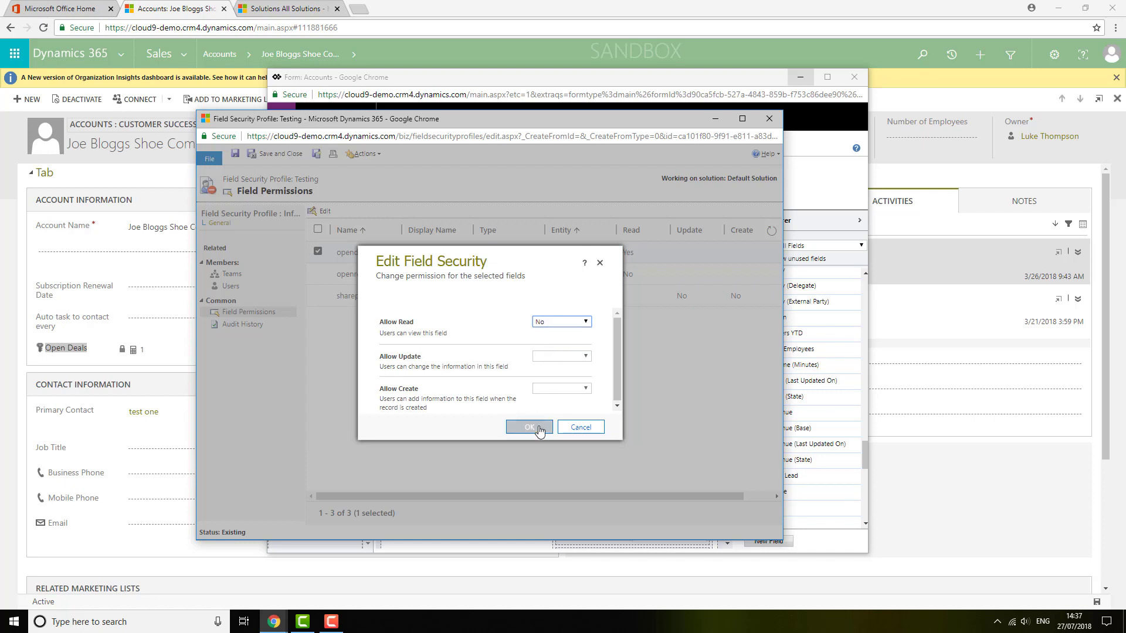
click(531, 428)
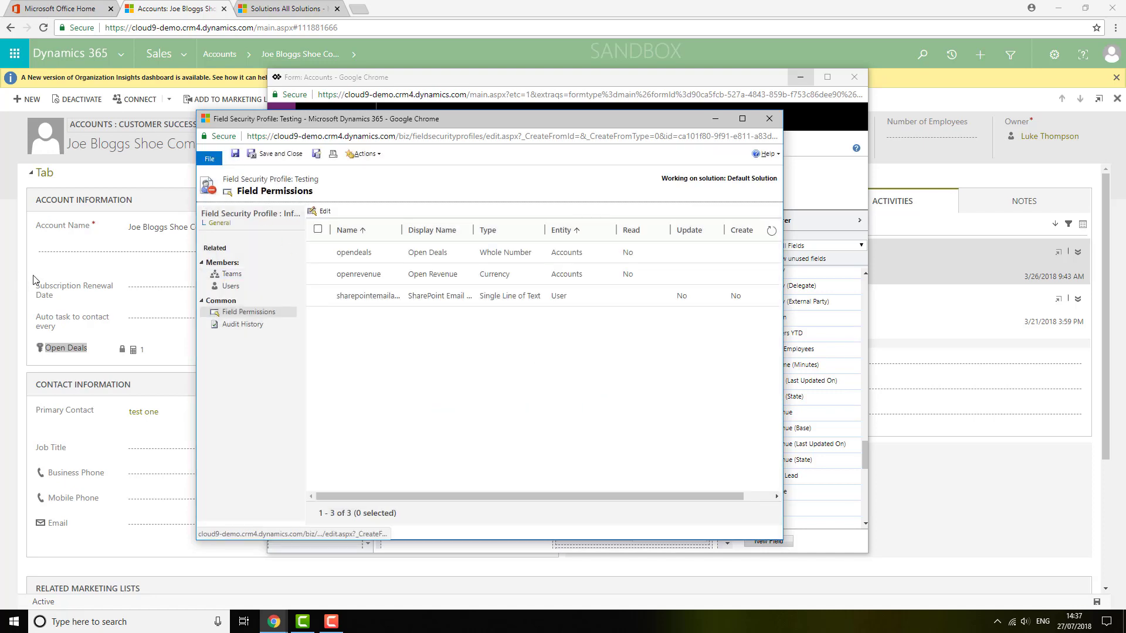
click(94, 287)
key(F5)
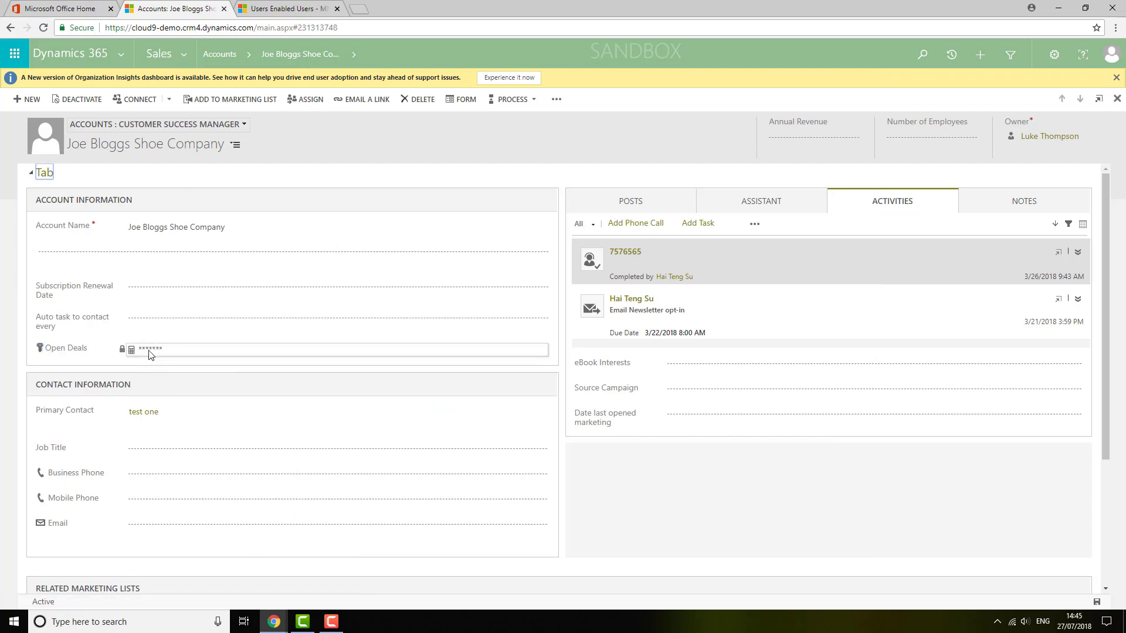
Inspect the secured Open Deals field on the Joe Bloggs Shoe Company account
click(155, 349)
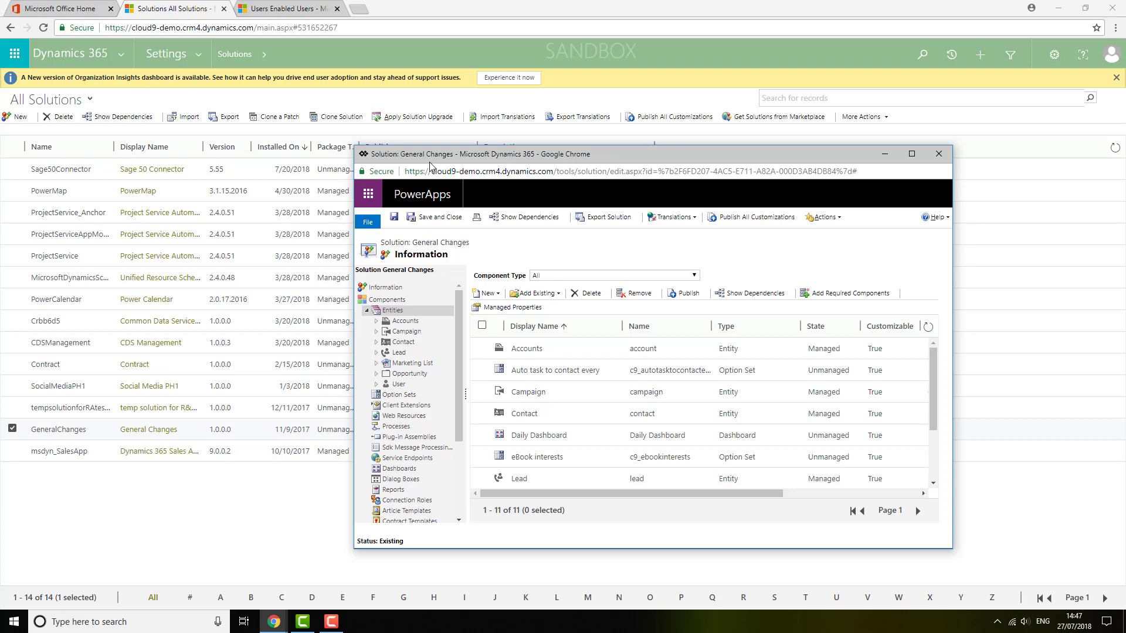
click(199, 56)
click(199, 57)
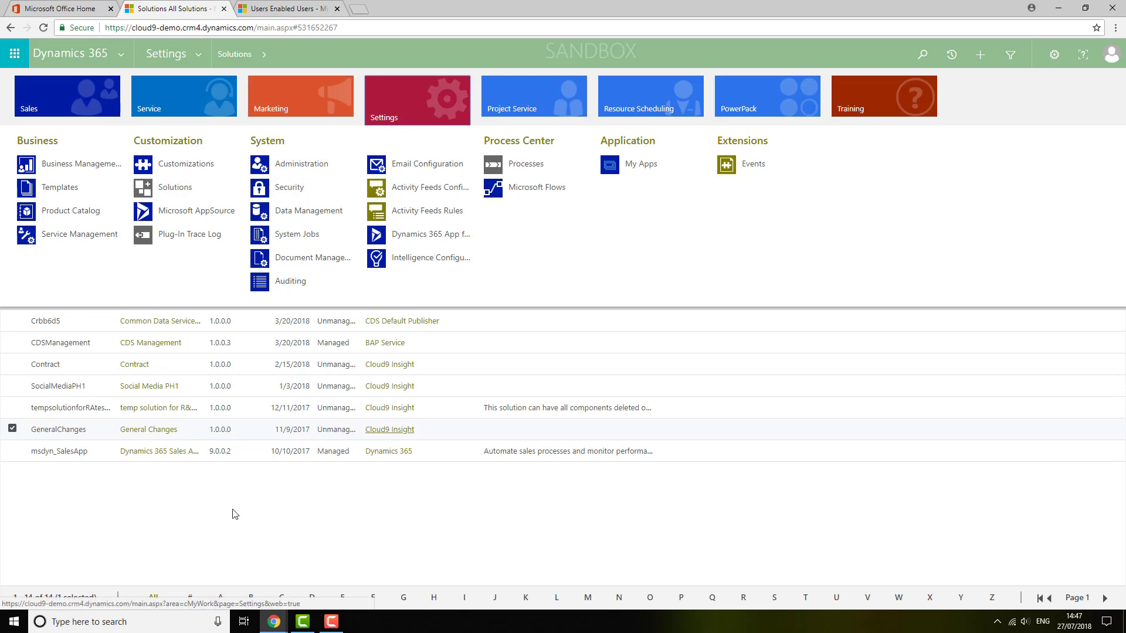
click(59, 435)
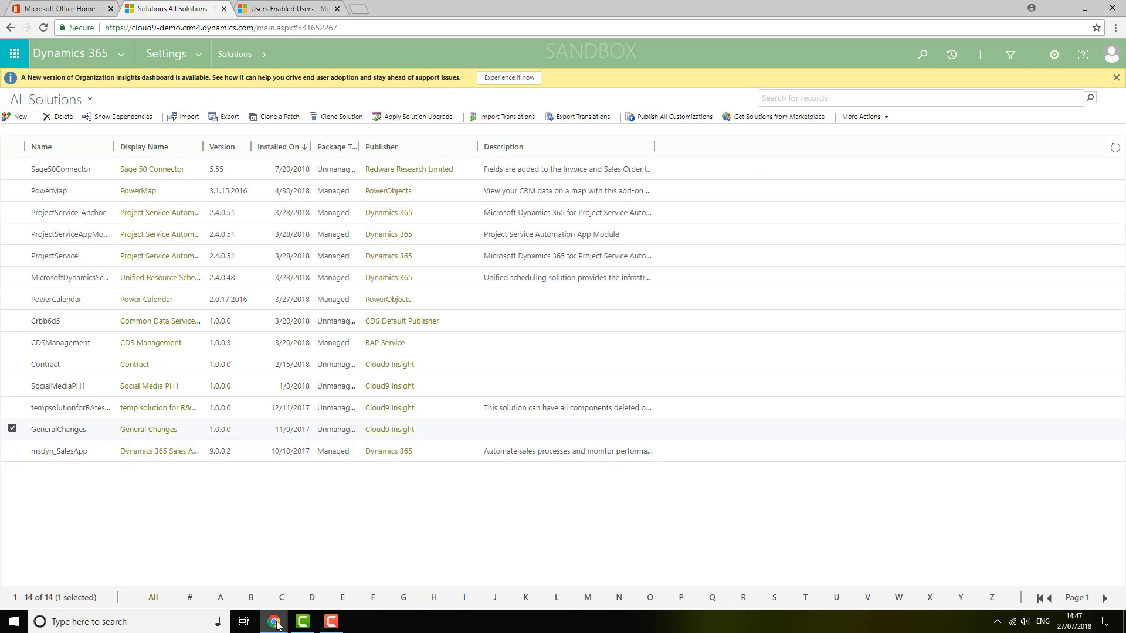
mouse_move(274, 622)
click(566, 584)
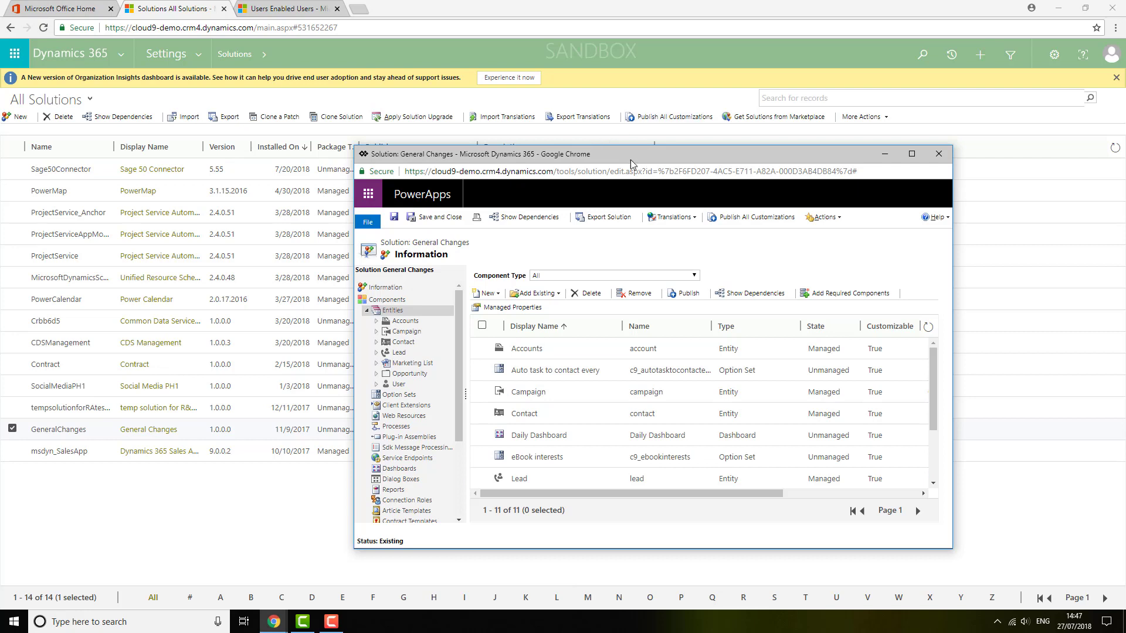
Open the Accounts entity's field list in the General Changes solution and browse to the address1_telephone1 field
drag(632, 160, 564, 96)
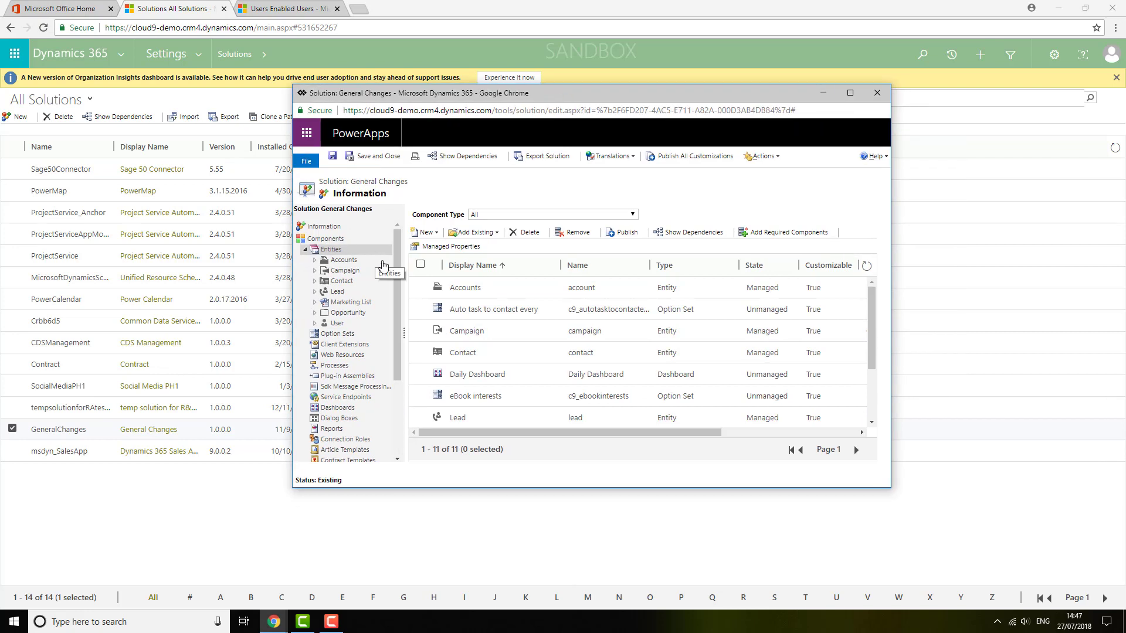
click(326, 263)
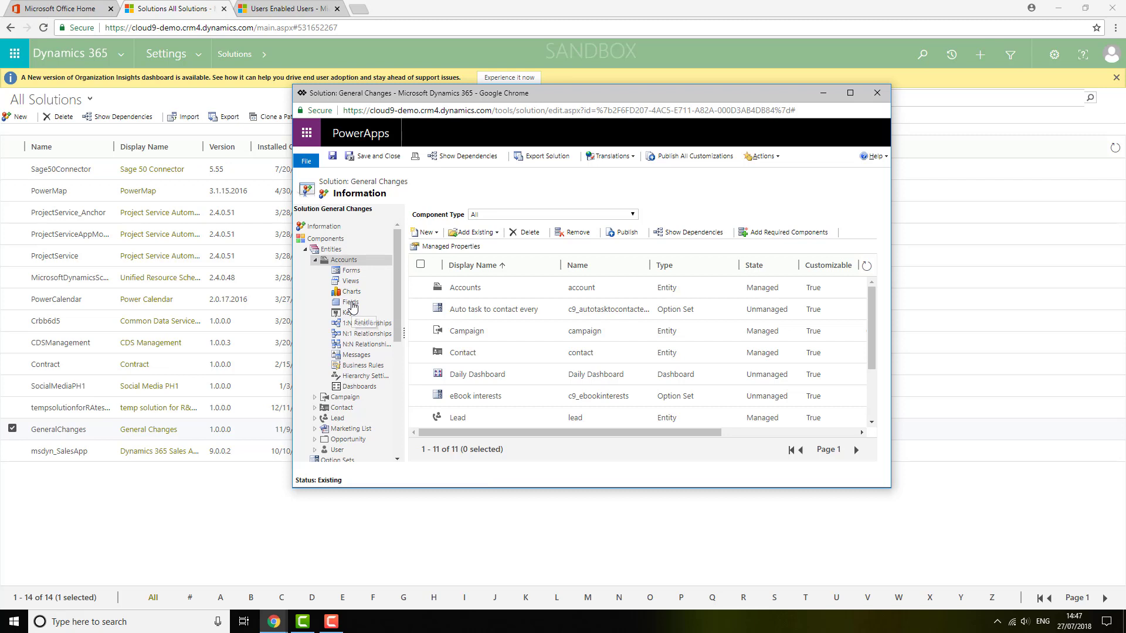
click(352, 305)
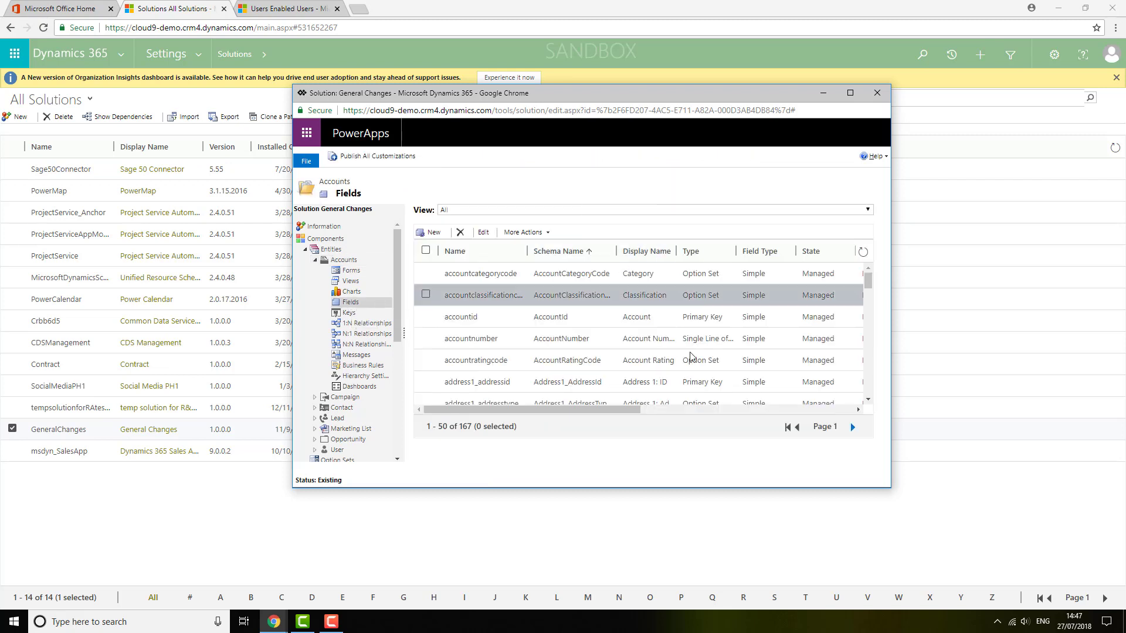
scroll(691, 354, down, 5)
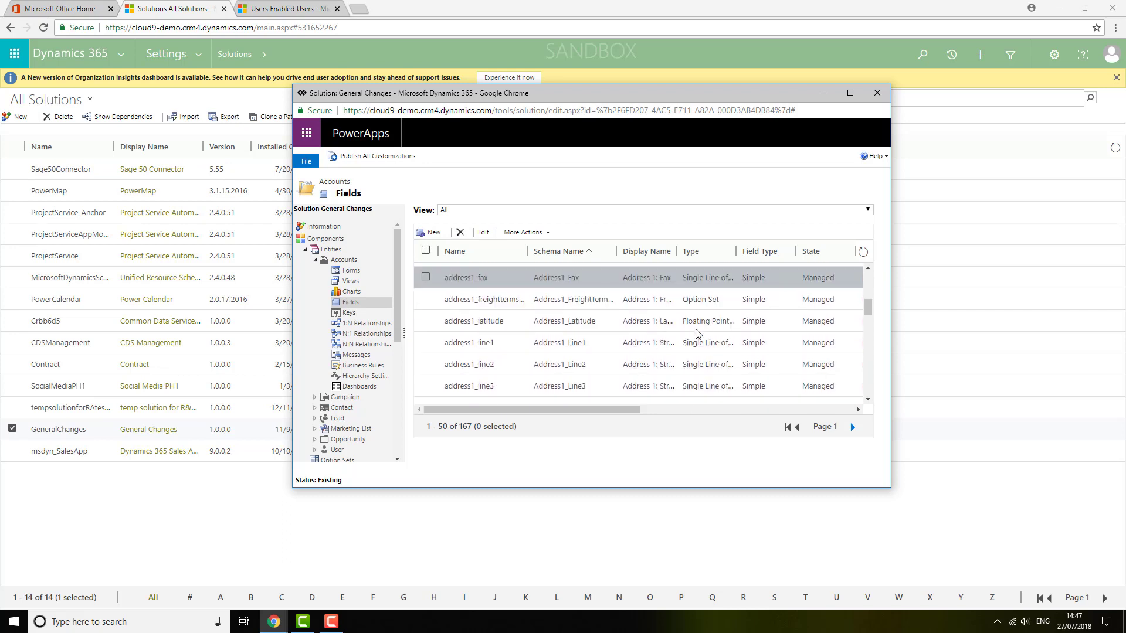
scroll(575, 341, down, 2)
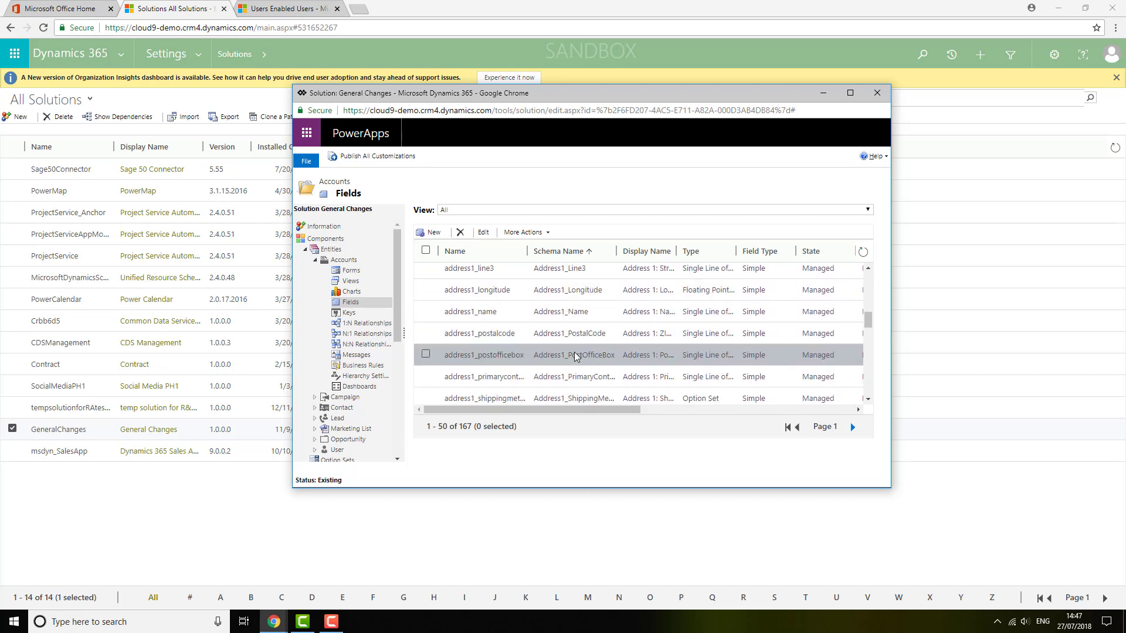
scroll(575, 356, down, 3)
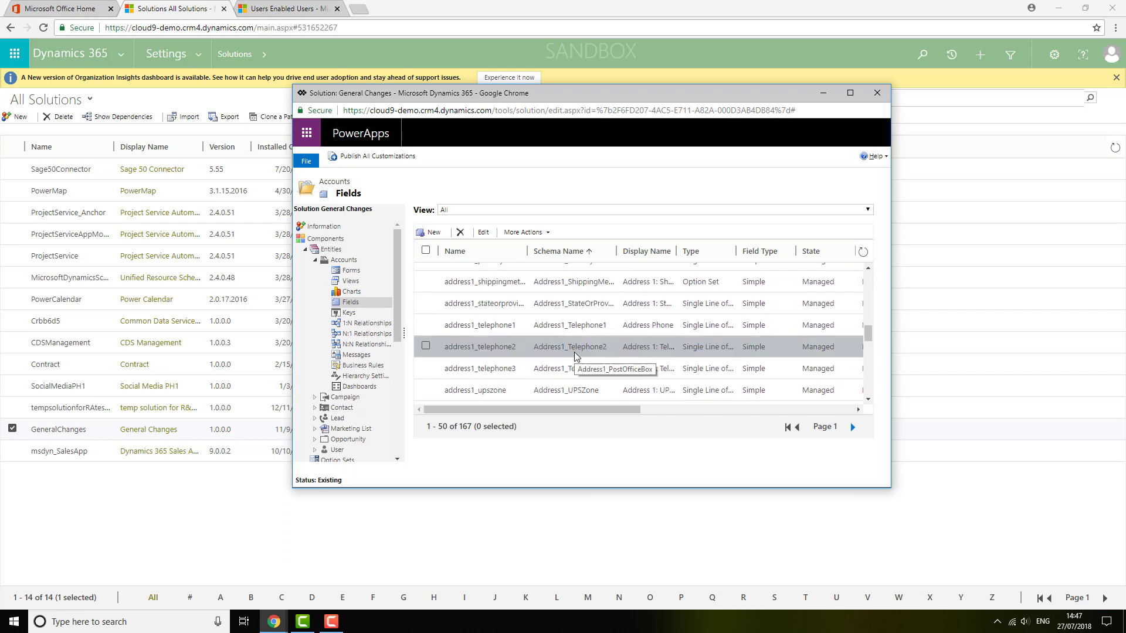
Enable field security on the Address Phone field of Accounts, save and close it, and publish all customizations
double_click(531, 326)
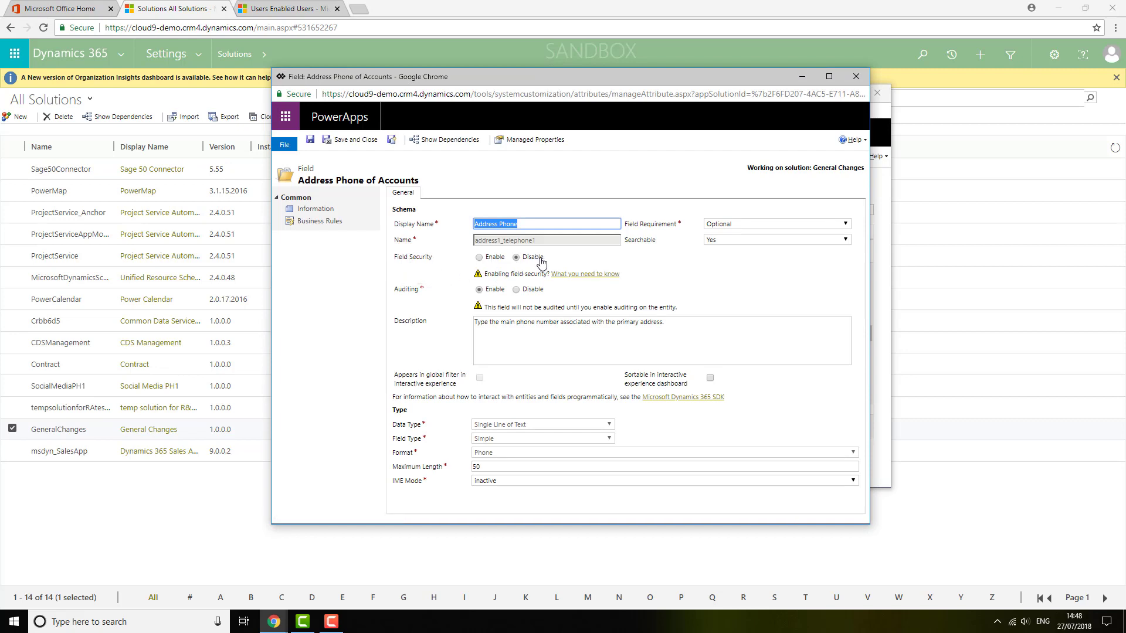
click(480, 258)
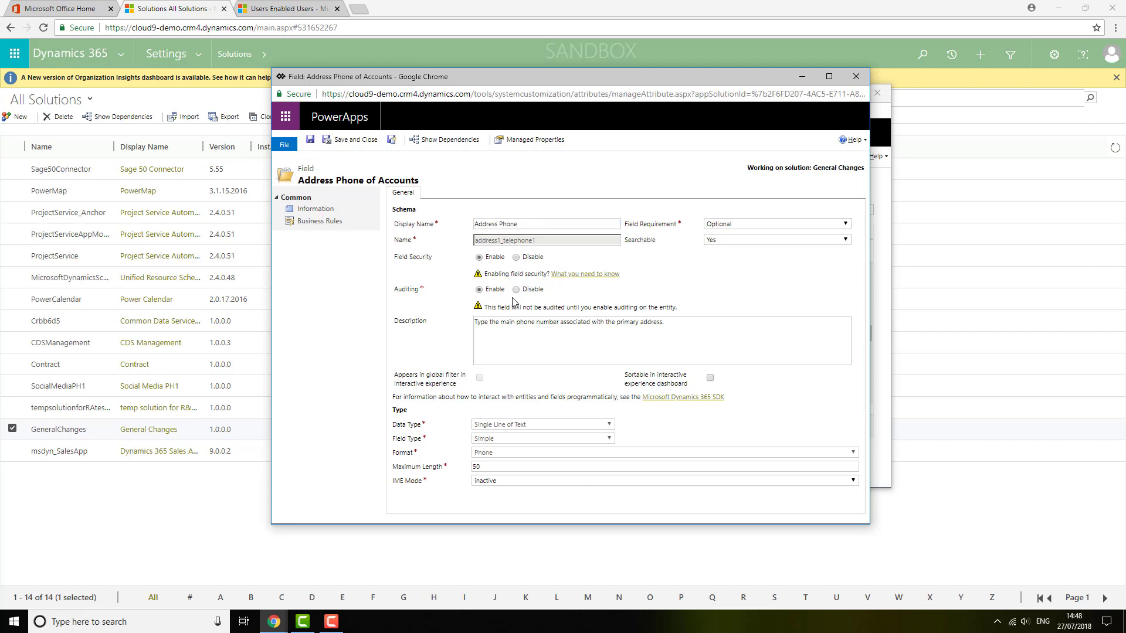
click(358, 142)
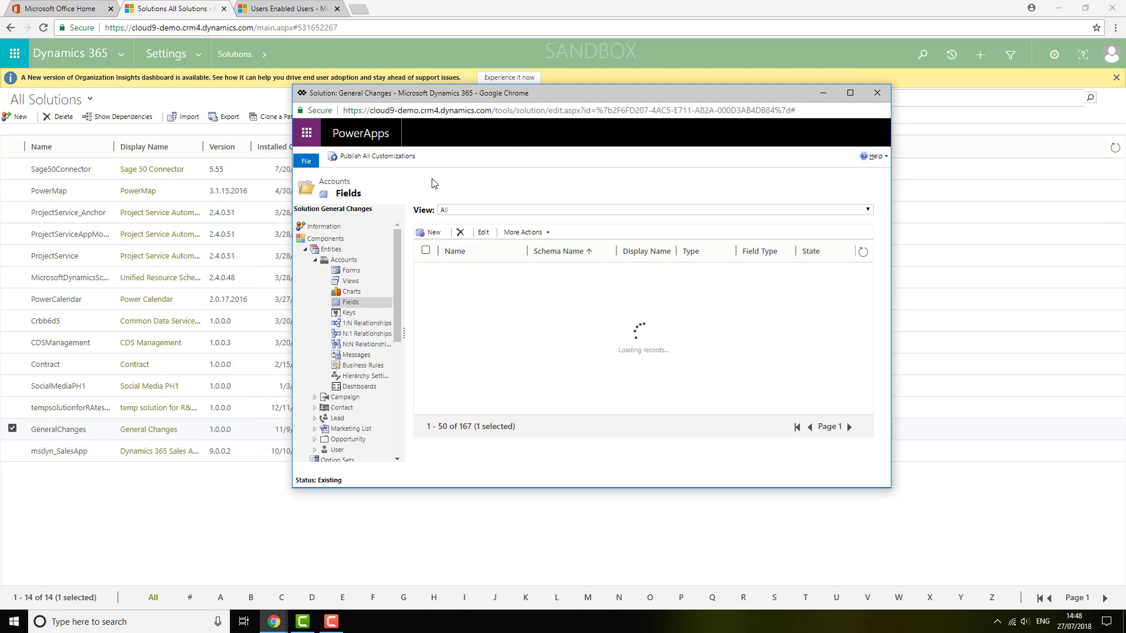
click(379, 156)
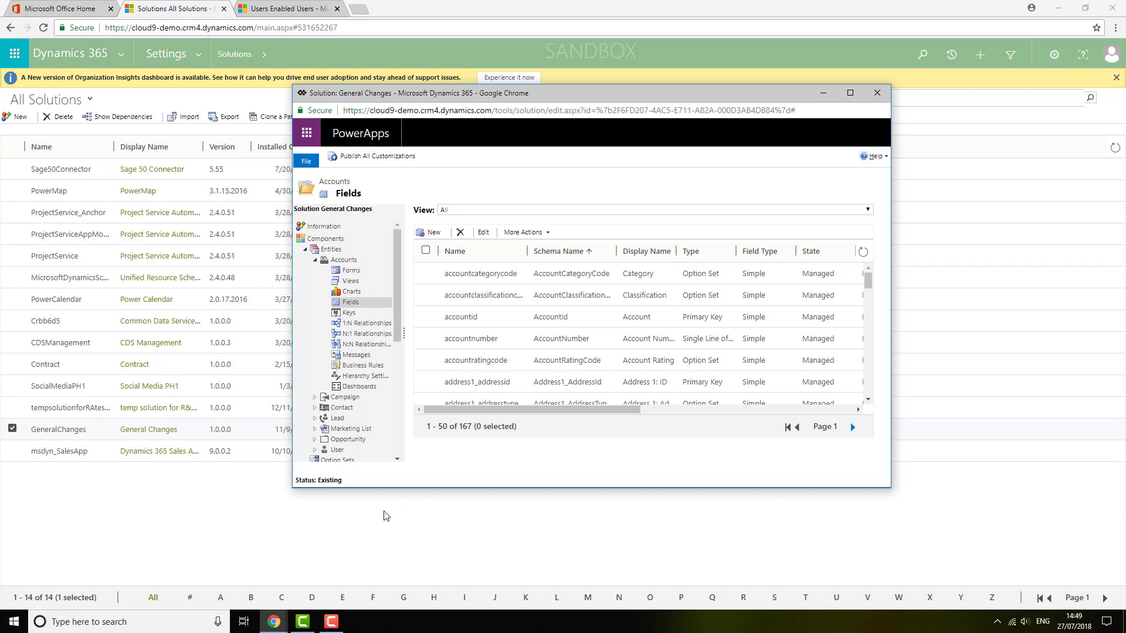
Open the Address Phone permissions in the Testing field security profile and review the Allow Read and Allow Update options
click(274, 622)
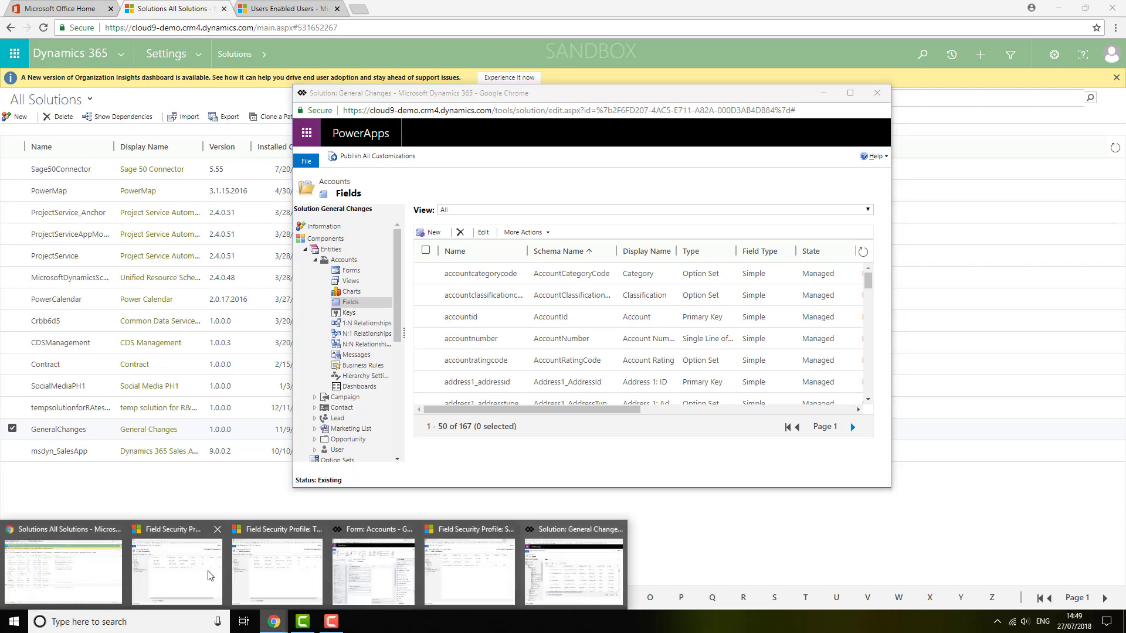
click(286, 578)
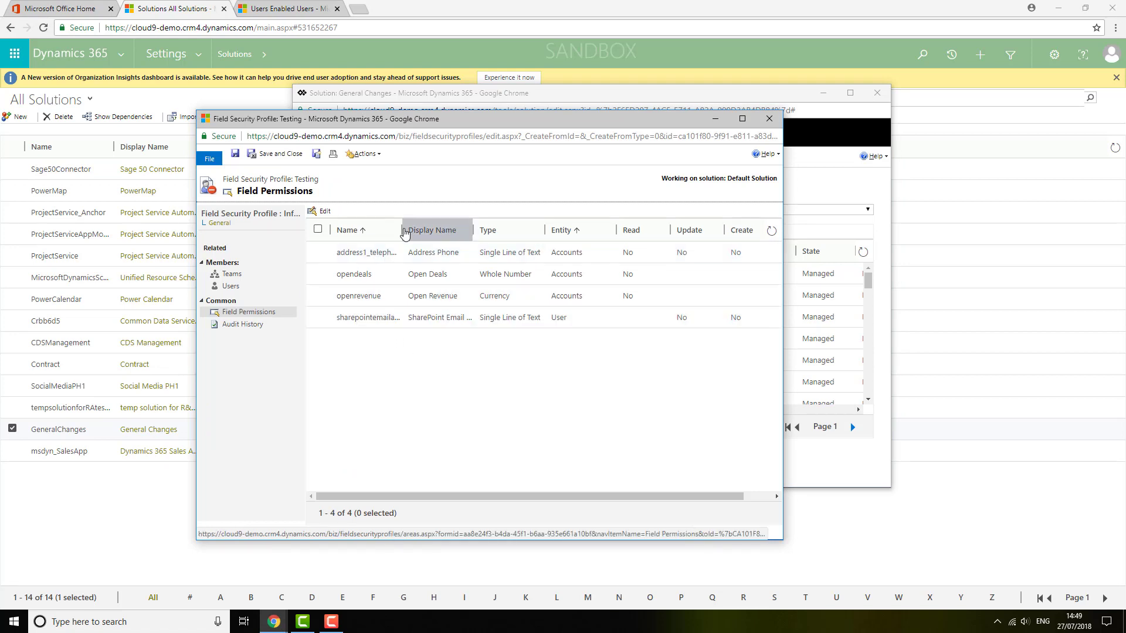
double_click(393, 258)
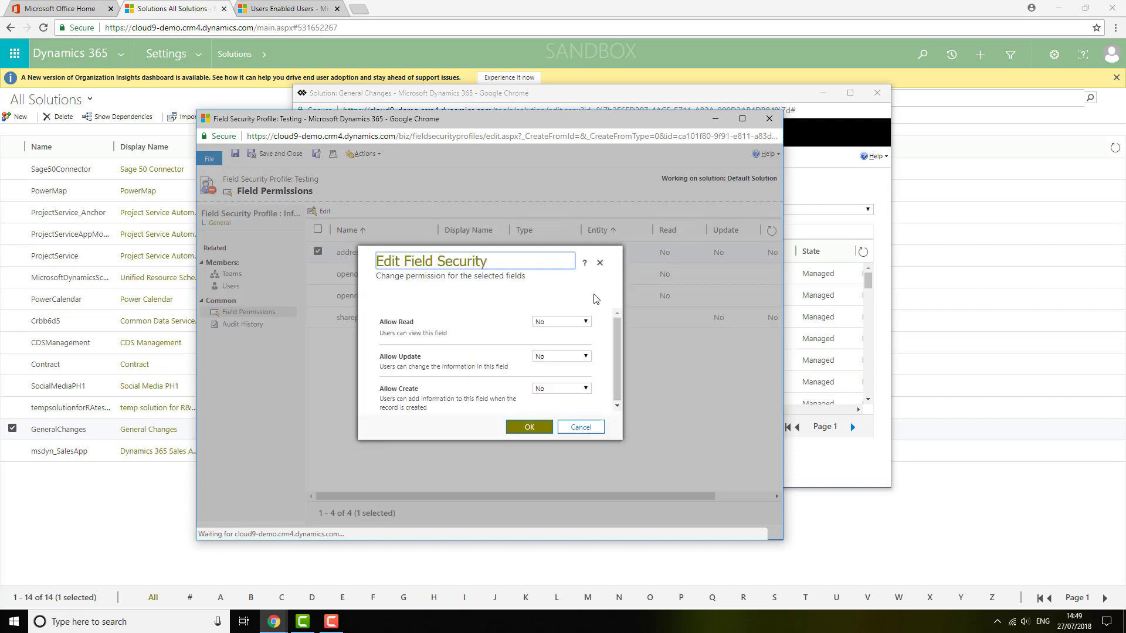
click(563, 322)
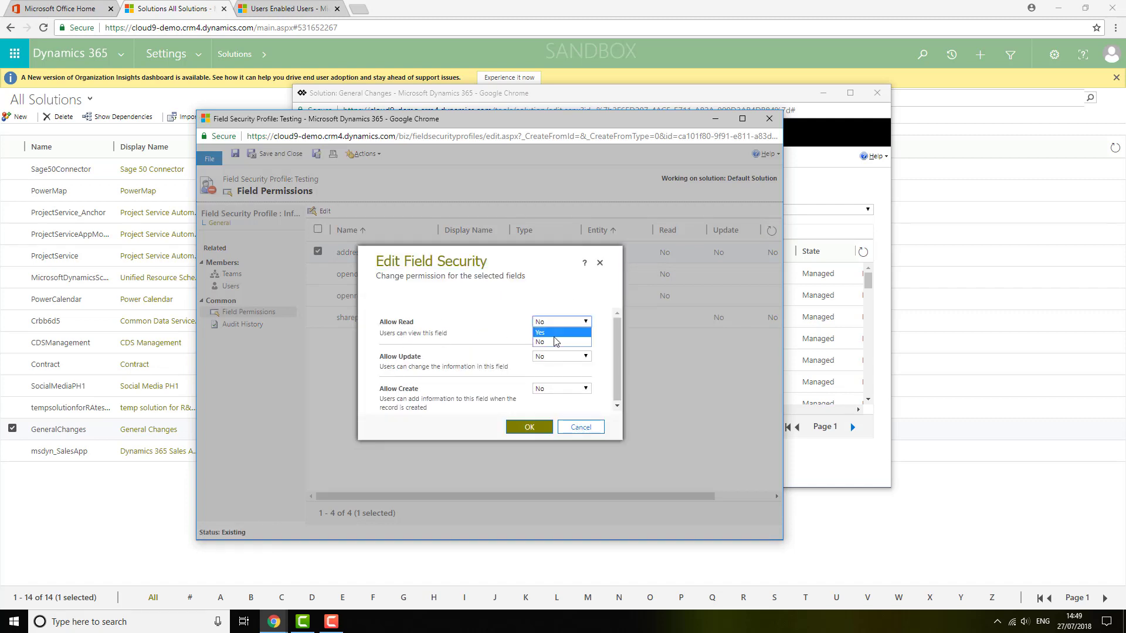
click(554, 342)
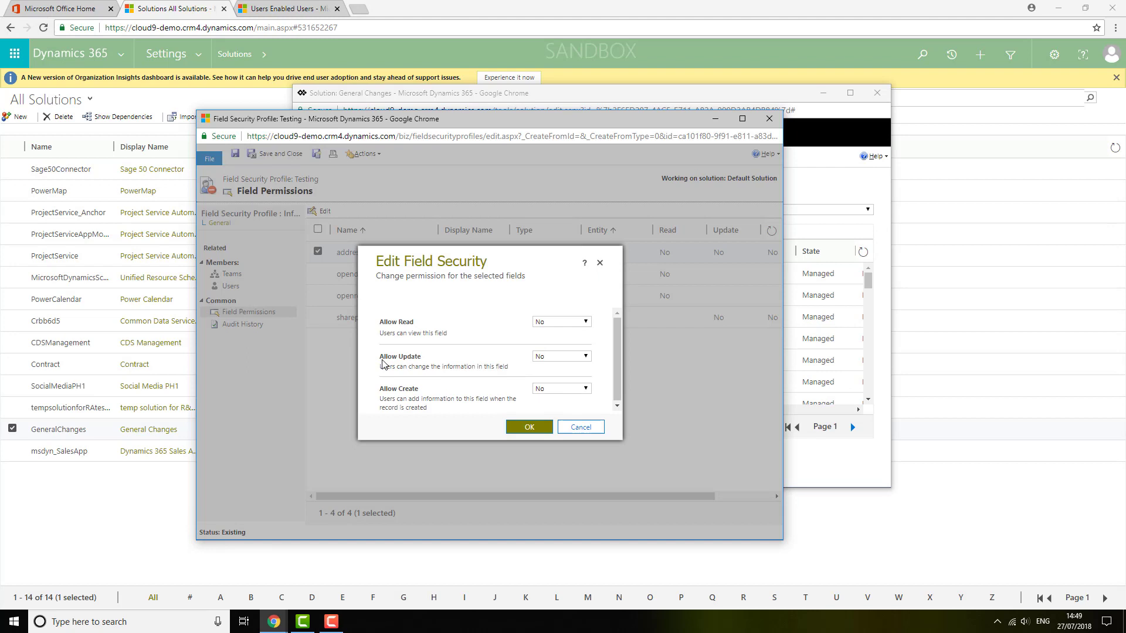
click(557, 358)
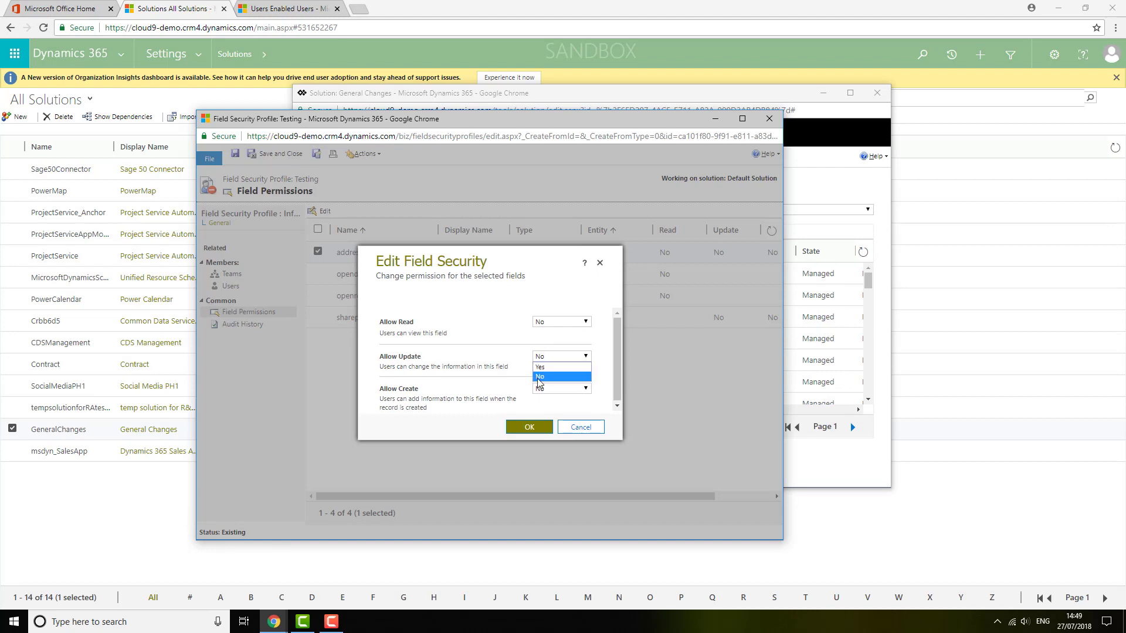
click(617, 362)
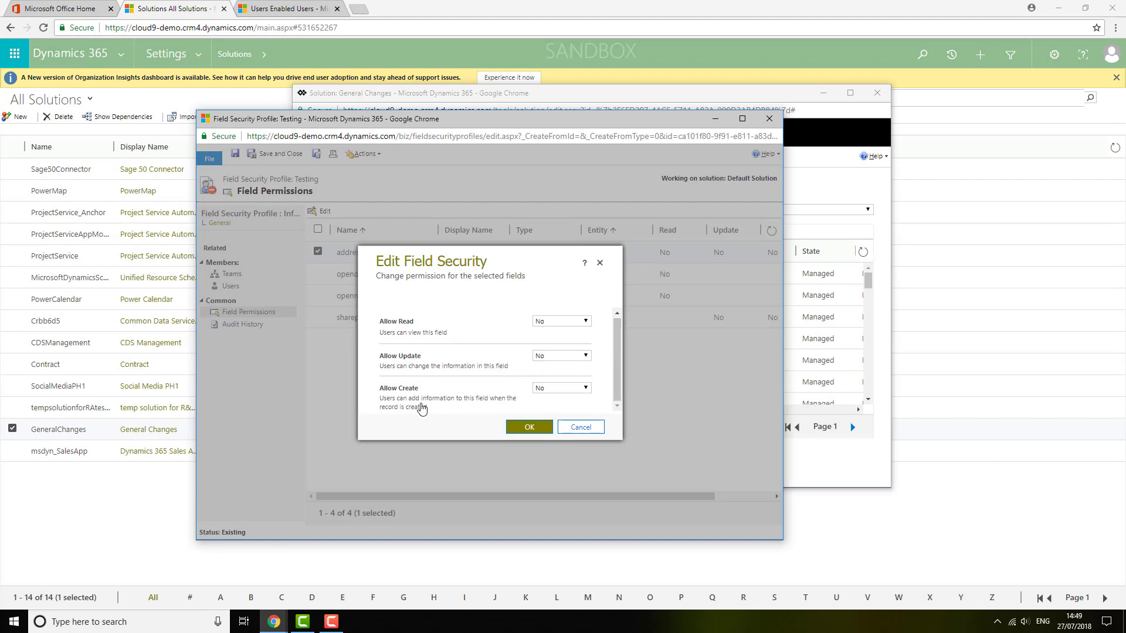